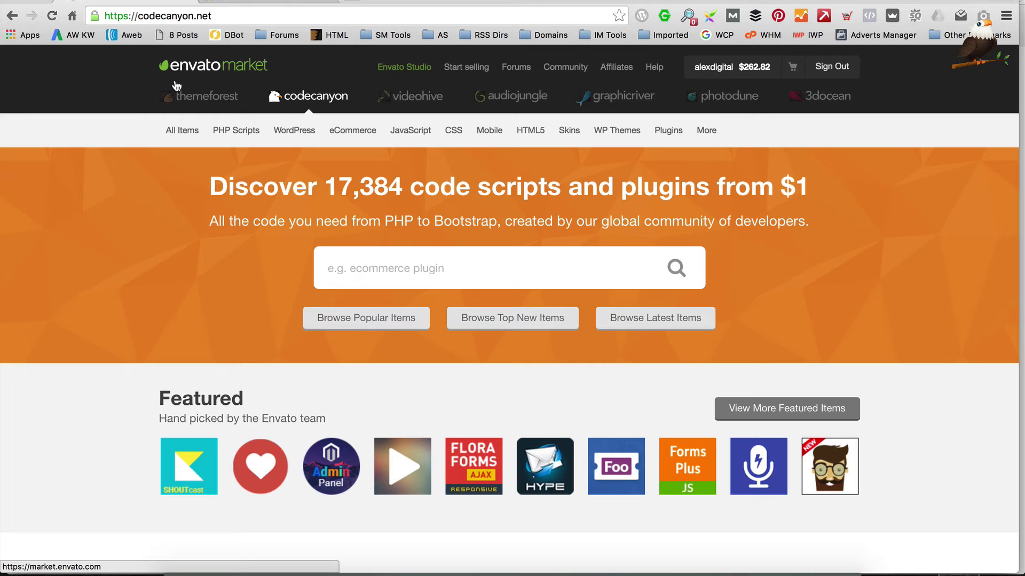
Step: Open the account dropdown from the name/balance button in the CodeCanyon header
left_click(731, 67)
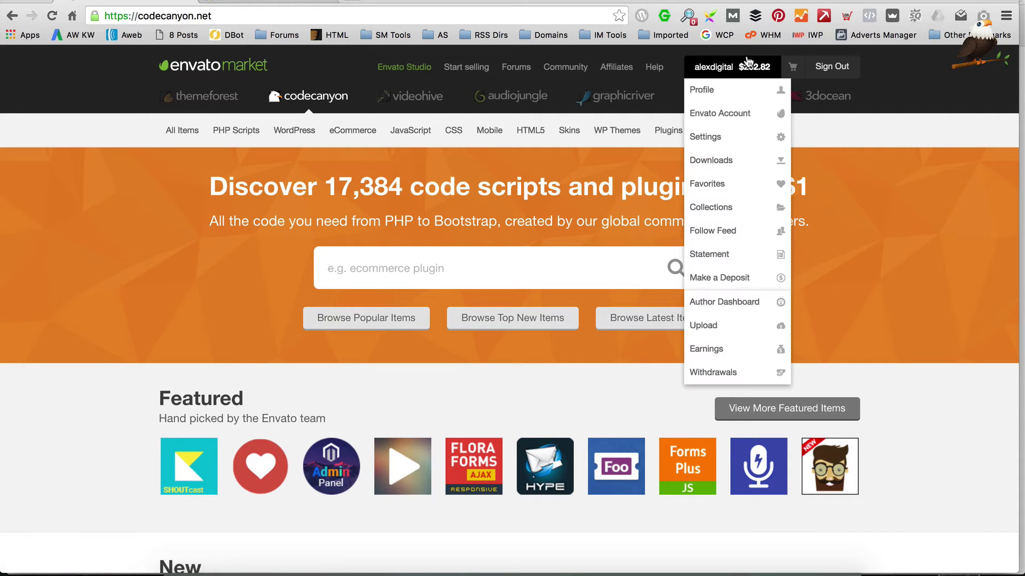
Step: Filter the purchased Downloads to CodeCanyon and open the WooCommerce Amazon Affiliates plugin page
left_click(707, 161)
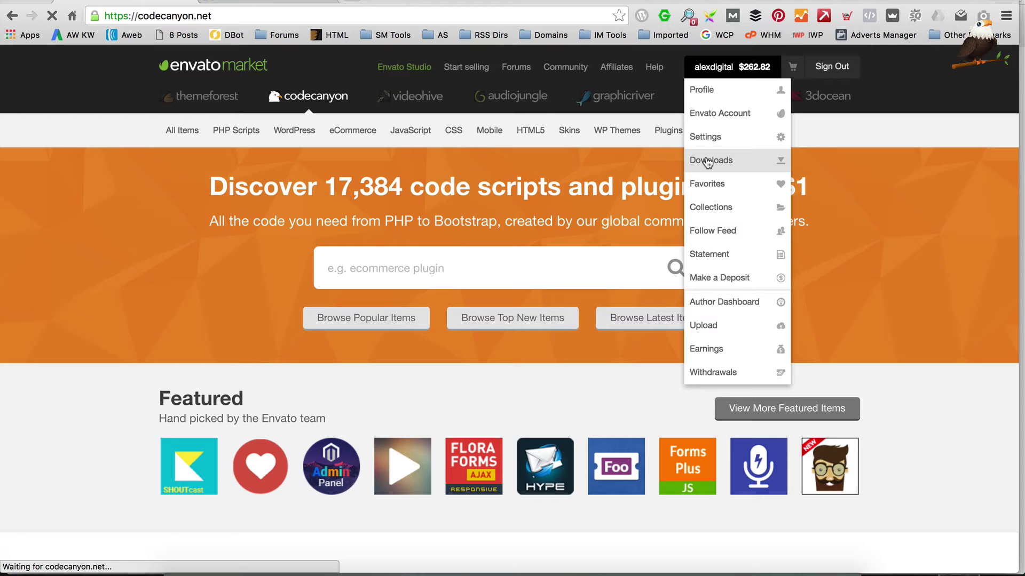
scroll(462, 174, "down", 3)
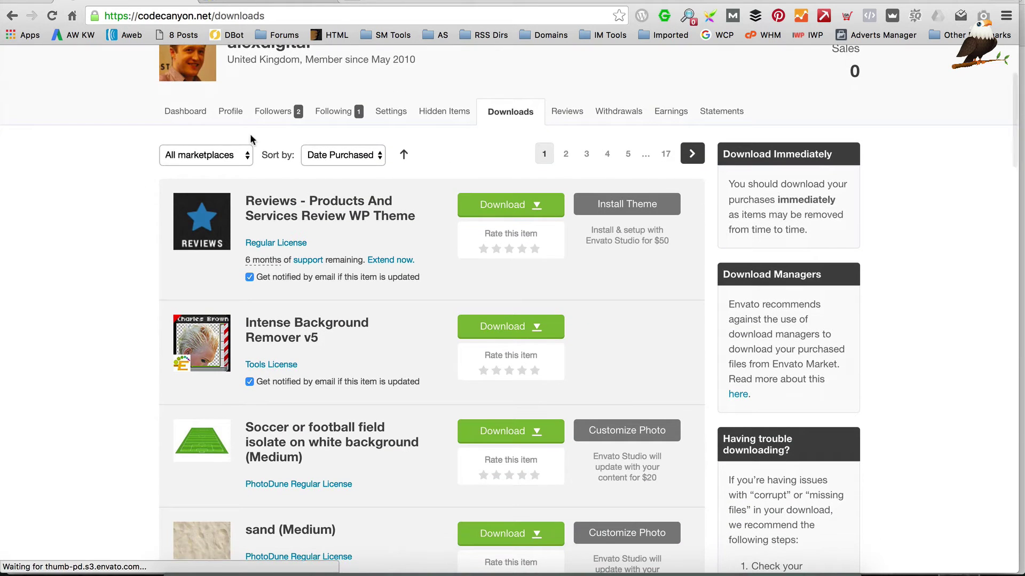
left_click(233, 155)
left_click(212, 214)
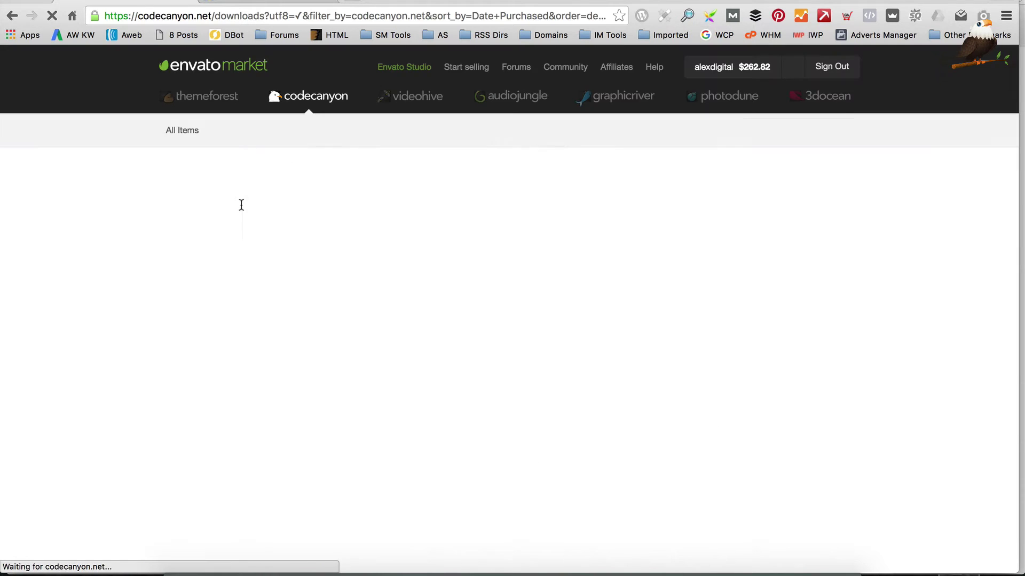
scroll(277, 207, "down", 3)
scroll(280, 215, "down", 2)
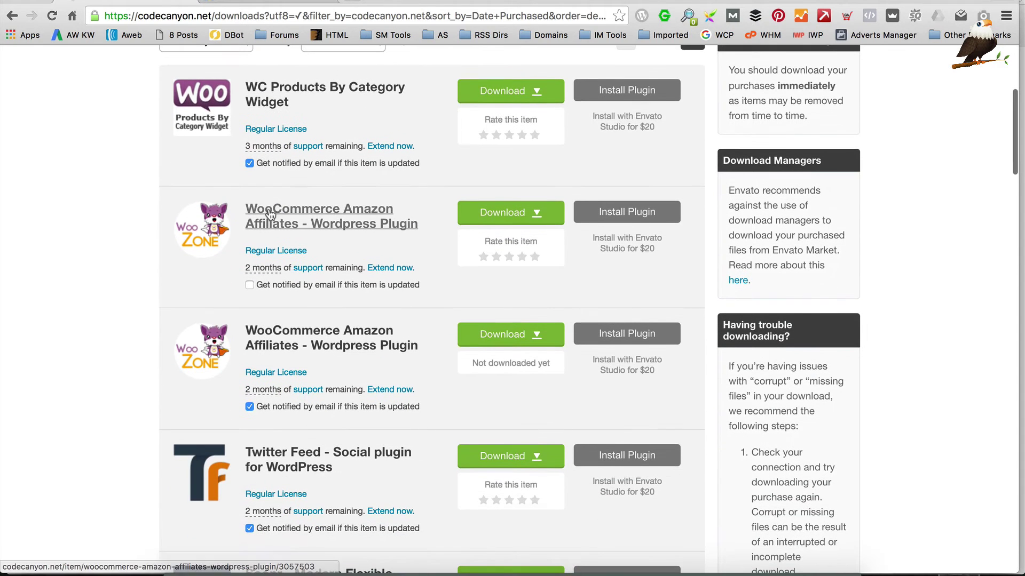
left_click(332, 228)
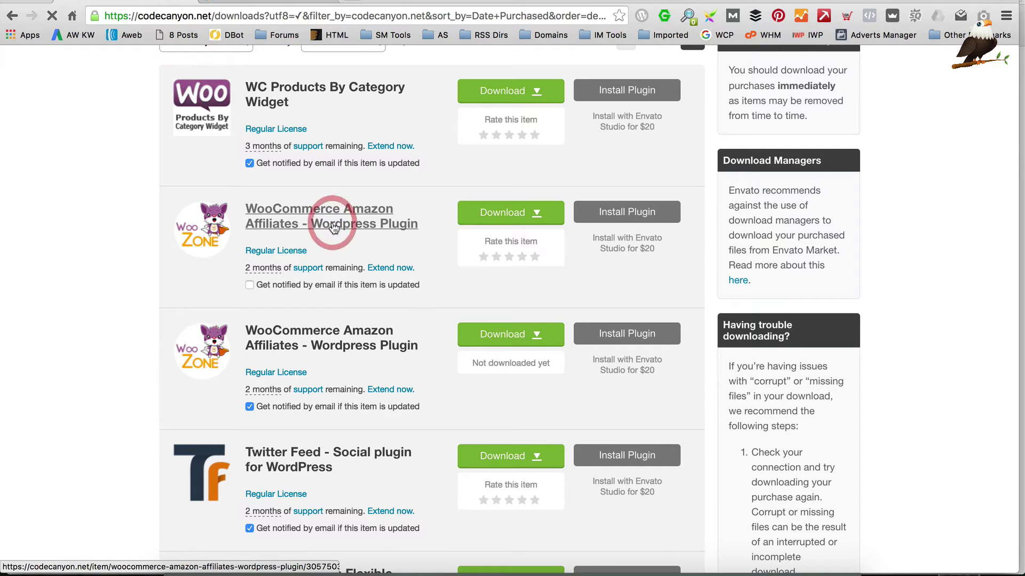
scroll(466, 219, "down", 7)
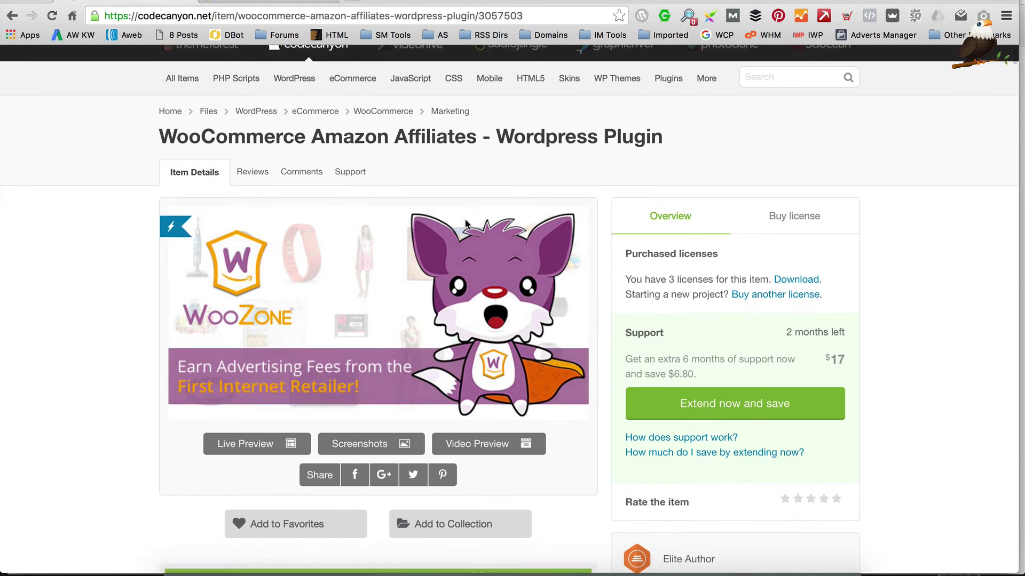
scroll(466, 224, "down", 4)
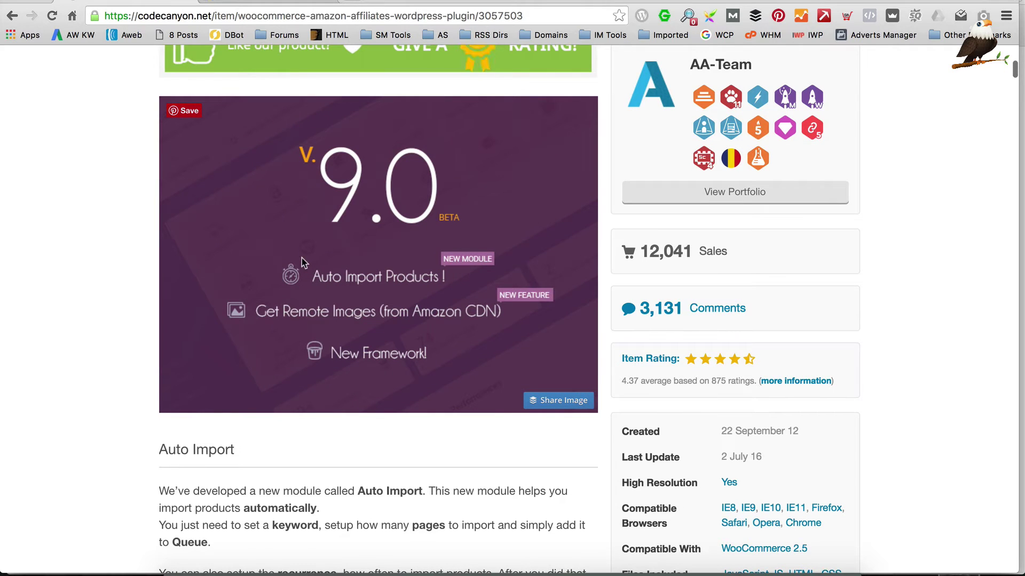
scroll(308, 258, "down", 1)
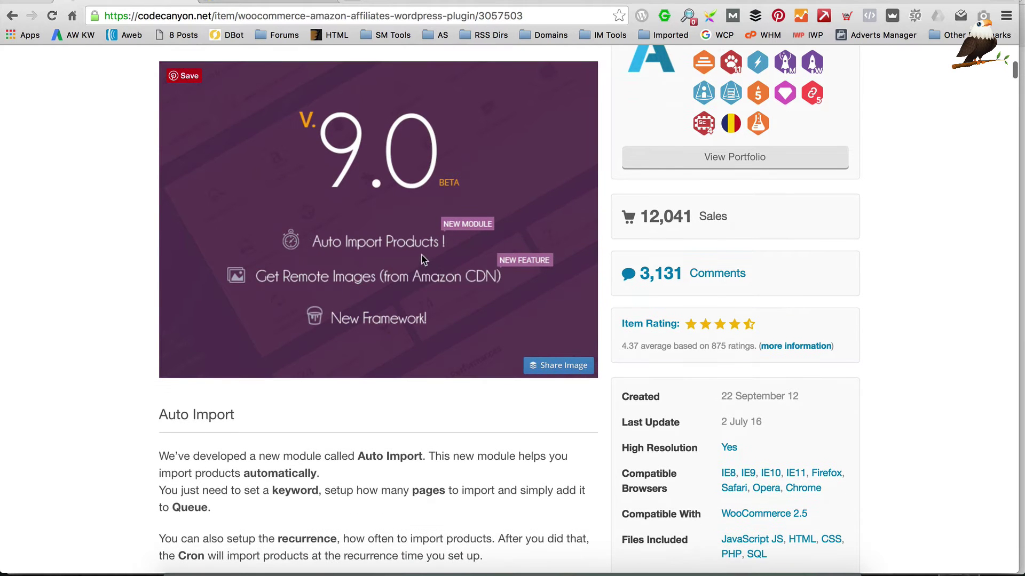
scroll(422, 260, "down", 1)
scroll(270, 232, "up", 7)
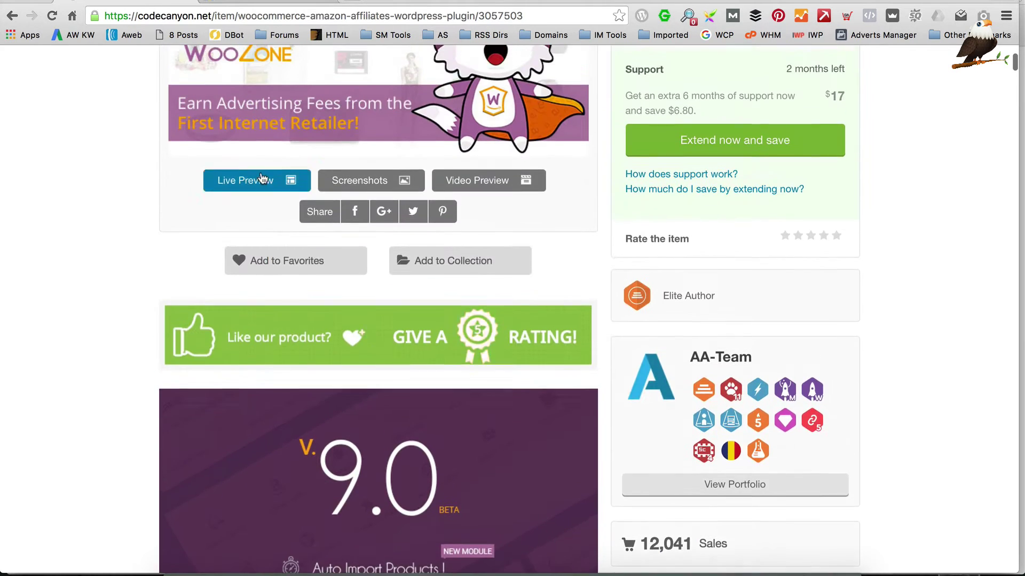
scroll(261, 178, "up", 5)
Step: Return to the CodeCanyon-filtered Downloads and show the WooZone plugin's download choices
left_click(793, 269)
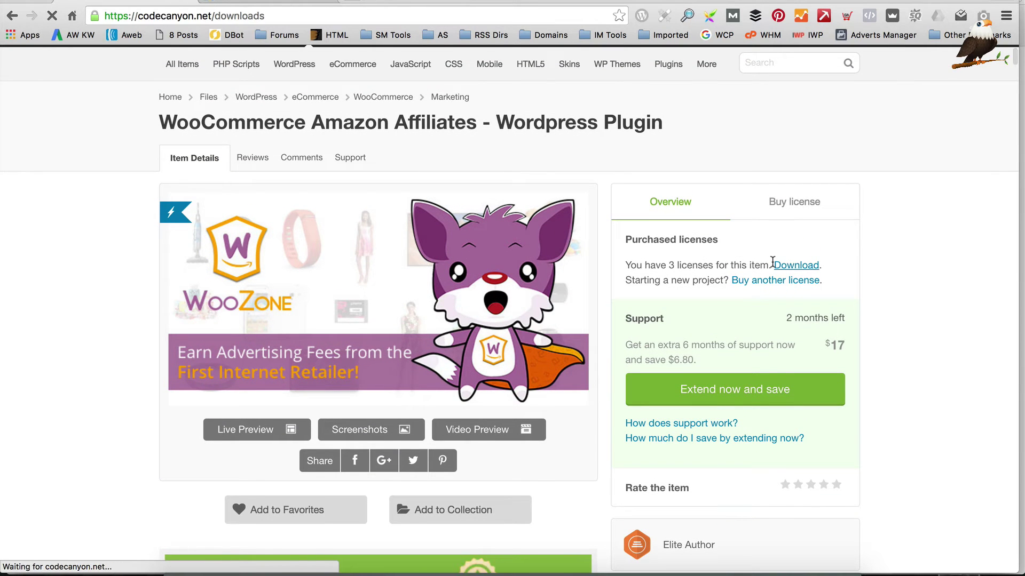
scroll(517, 238, "down", 5)
scroll(518, 238, "up", 4)
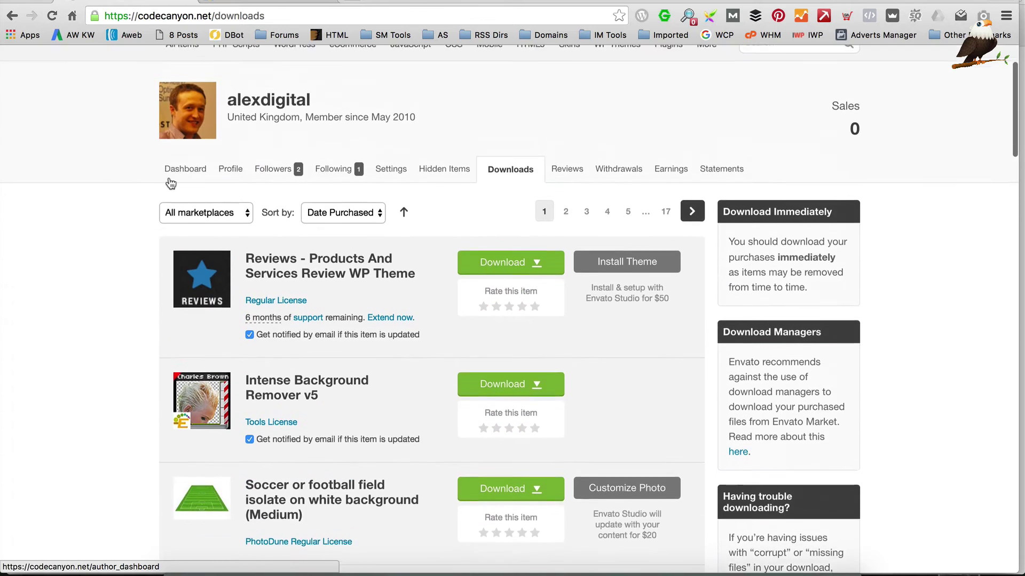
left_click(201, 235)
left_click(199, 285)
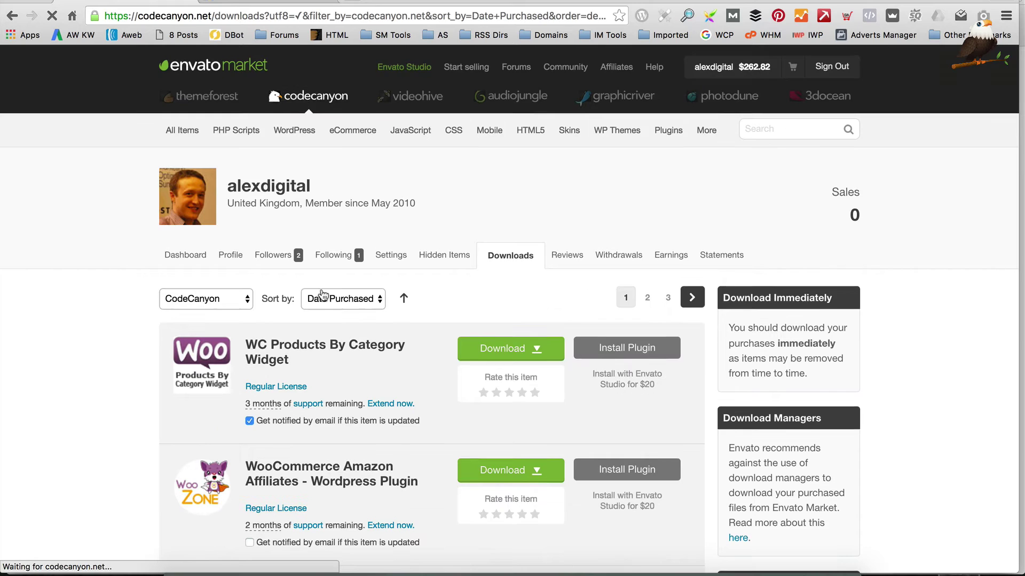
scroll(480, 288, "down", 3)
left_click(504, 277)
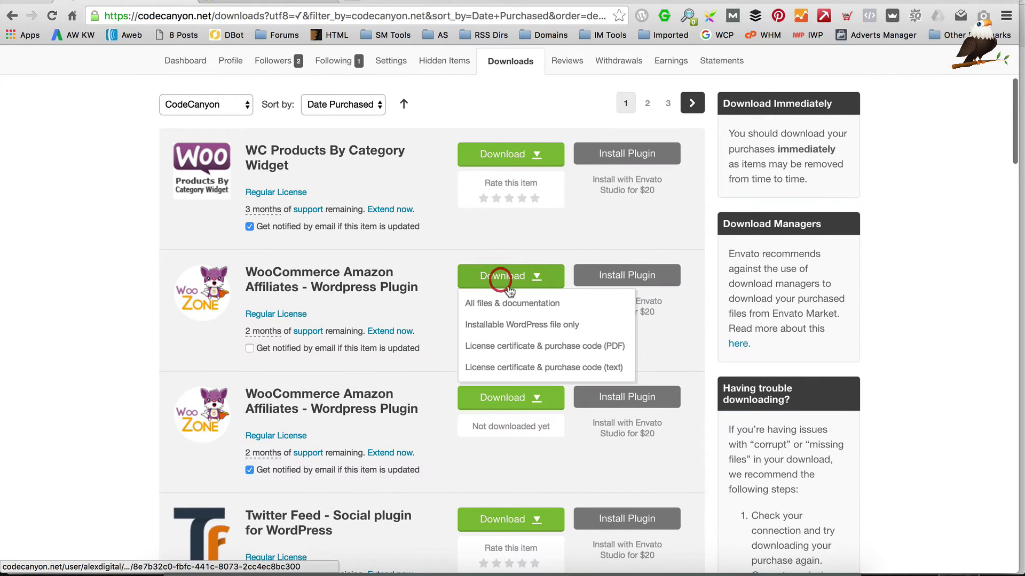
Step: Save All files & documentation as 9.0.1.zip into WPEagle and reveal it in Finder
left_click(506, 302)
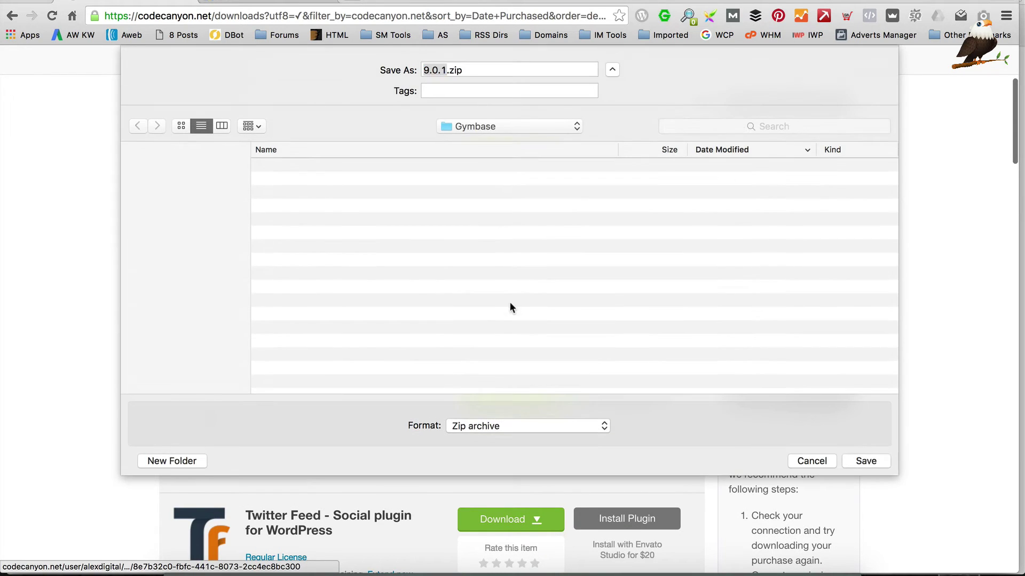
left_click(495, 118)
left_click(316, 135)
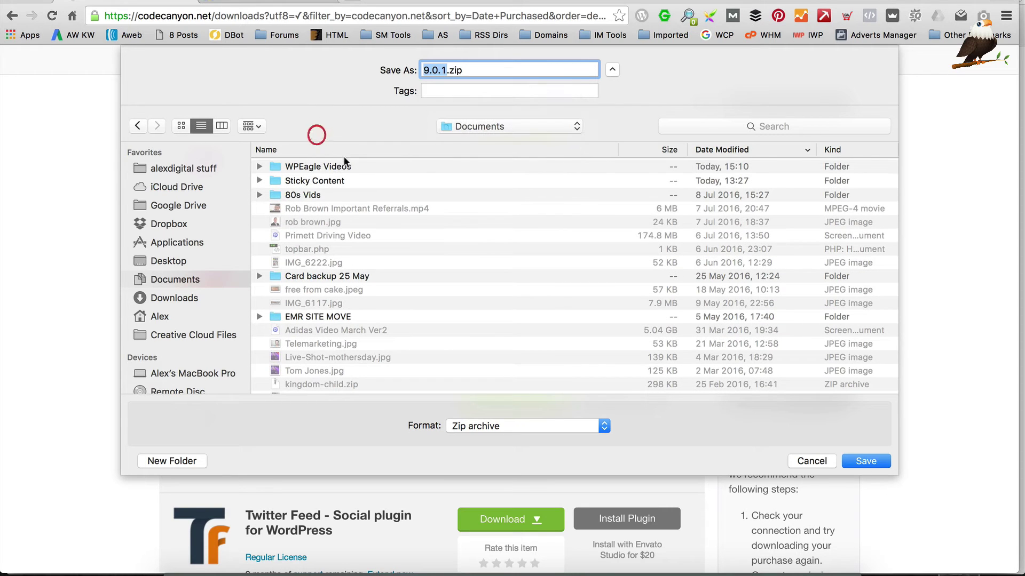
left_click(184, 169)
double_click(321, 180)
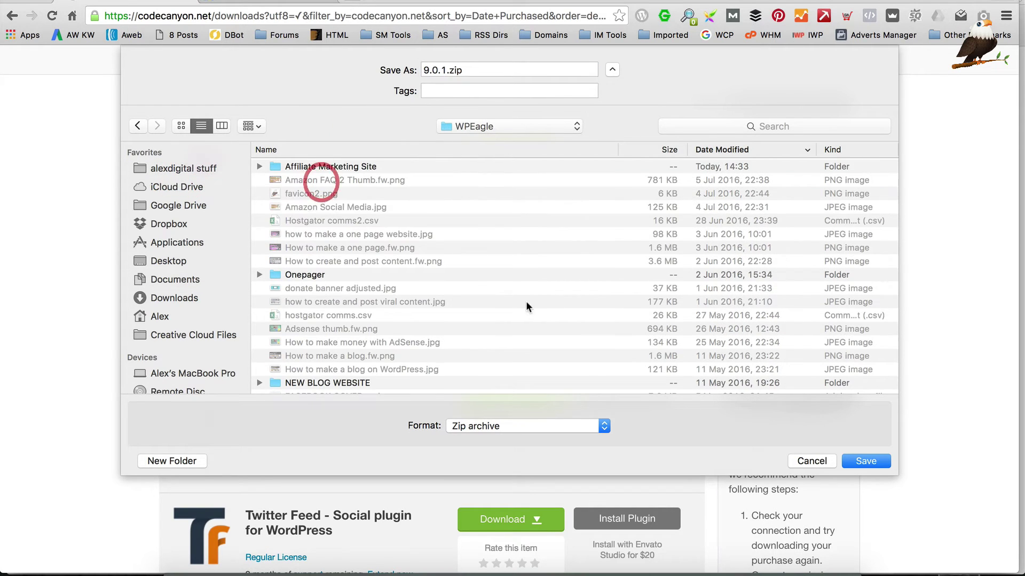
left_click(863, 460)
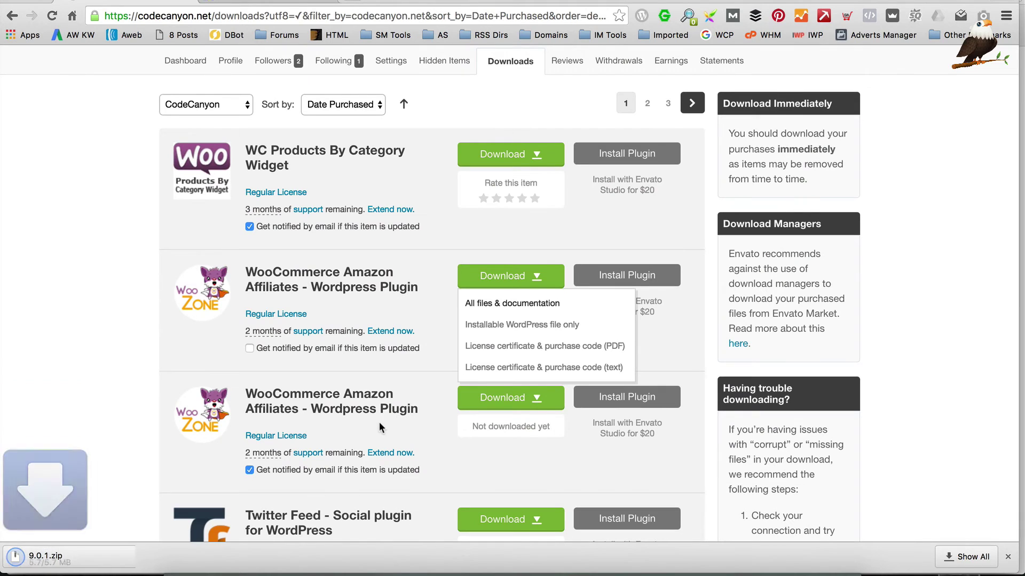
left_click(143, 557)
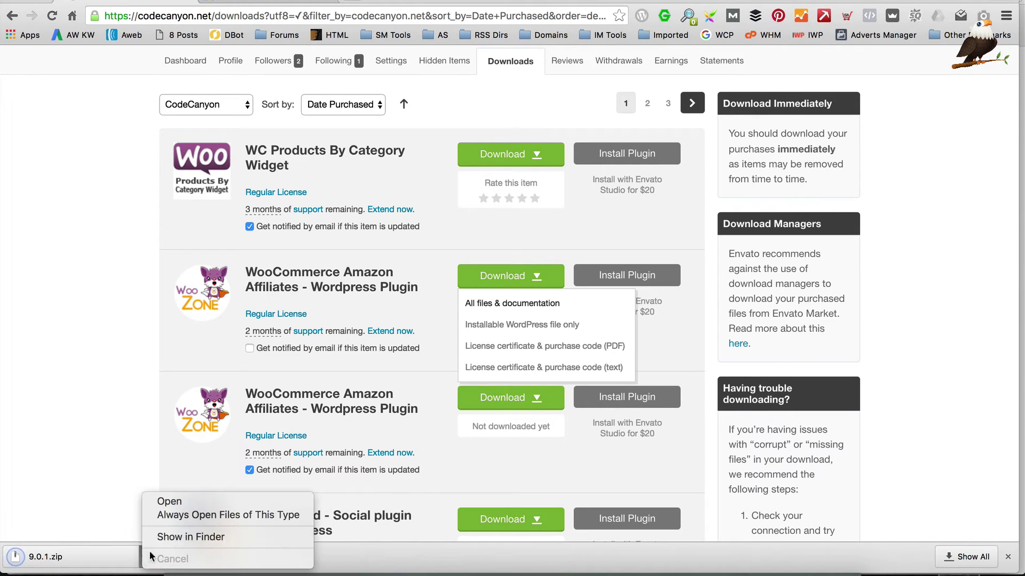
left_click(173, 539)
Step: Extract 9.0.1.zip with Archive Utility, open the 9.0.1 folder, then return to the ZombieMerc tab
right_click(427, 272)
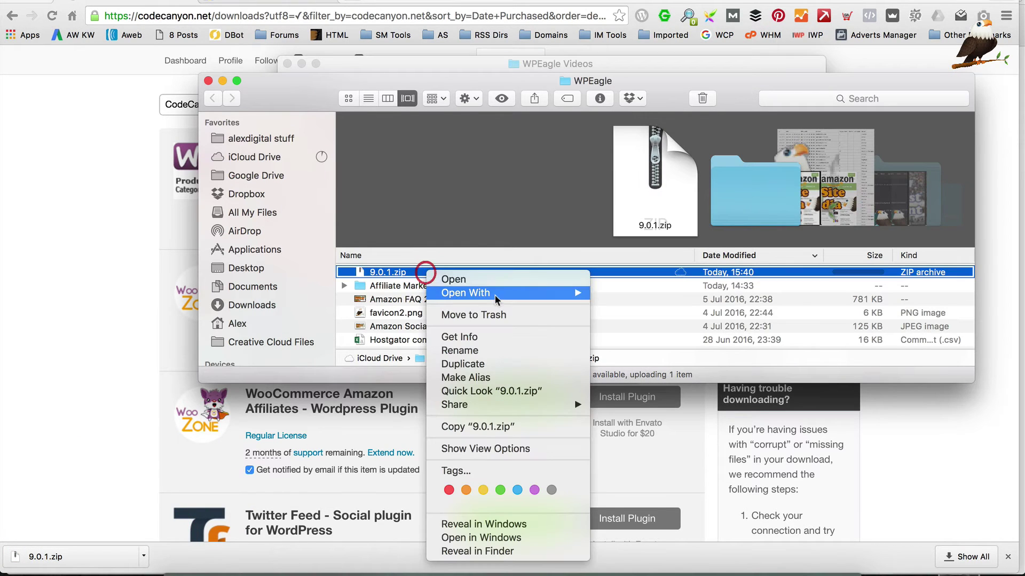
mouse_move(560, 293)
left_click(639, 302)
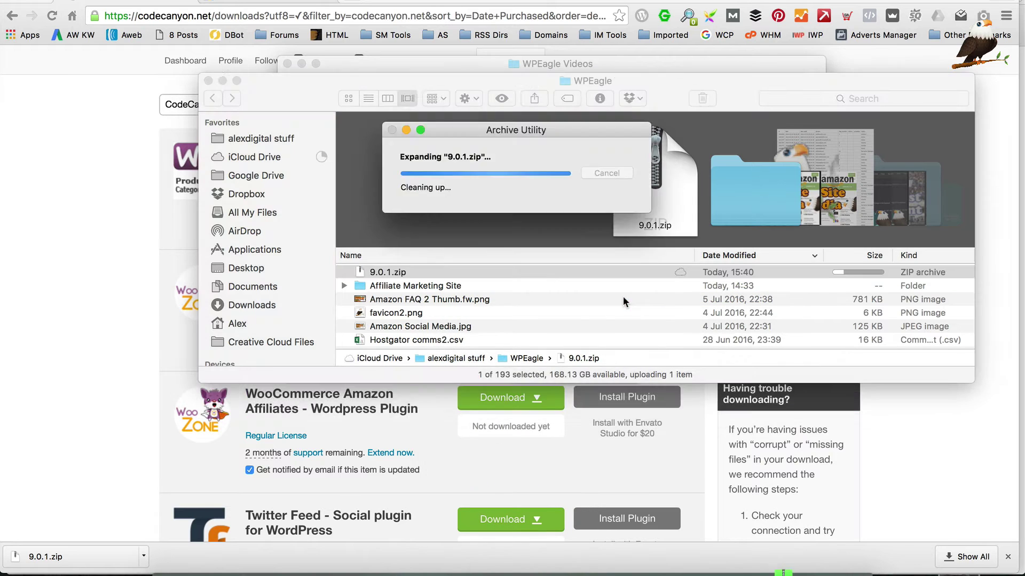
left_click(380, 339)
scroll(401, 299, "down", 3)
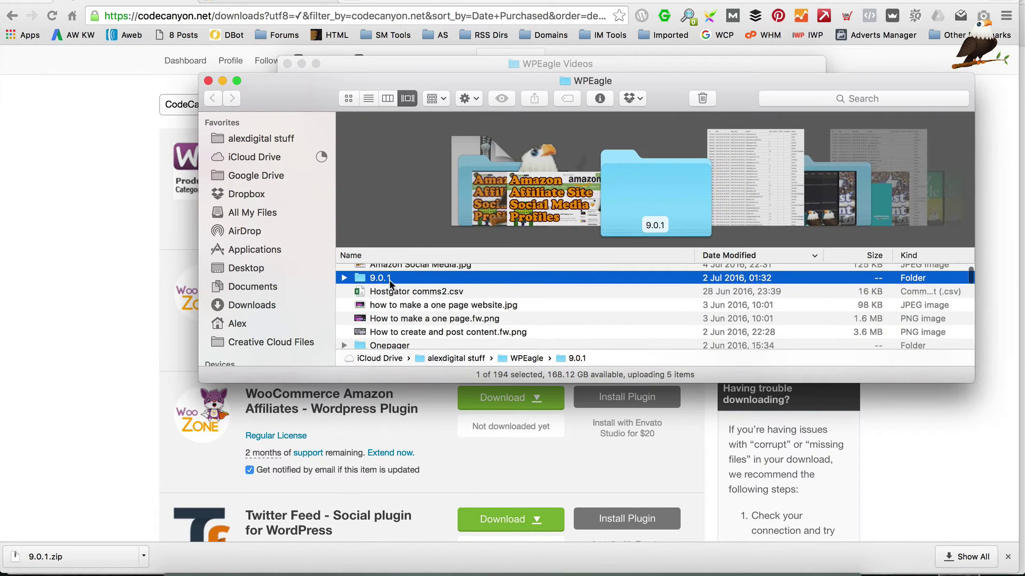
double_click(389, 278)
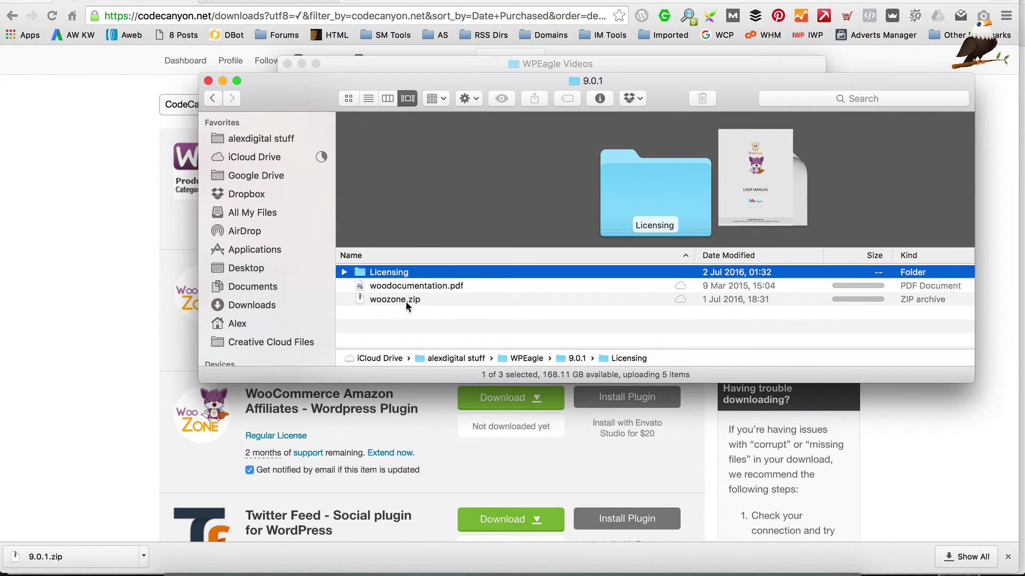
left_click(138, 227)
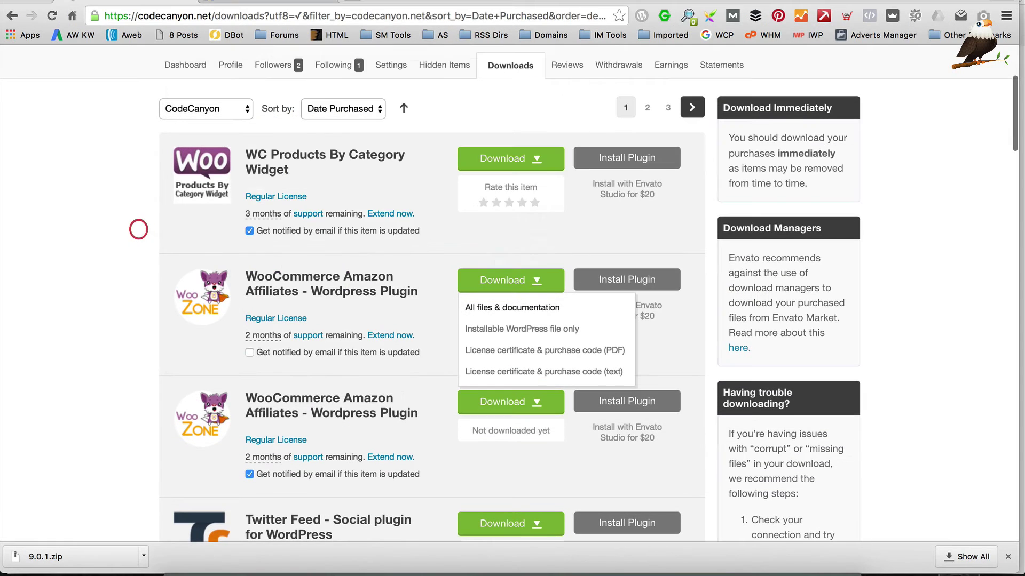
left_click(265, 3)
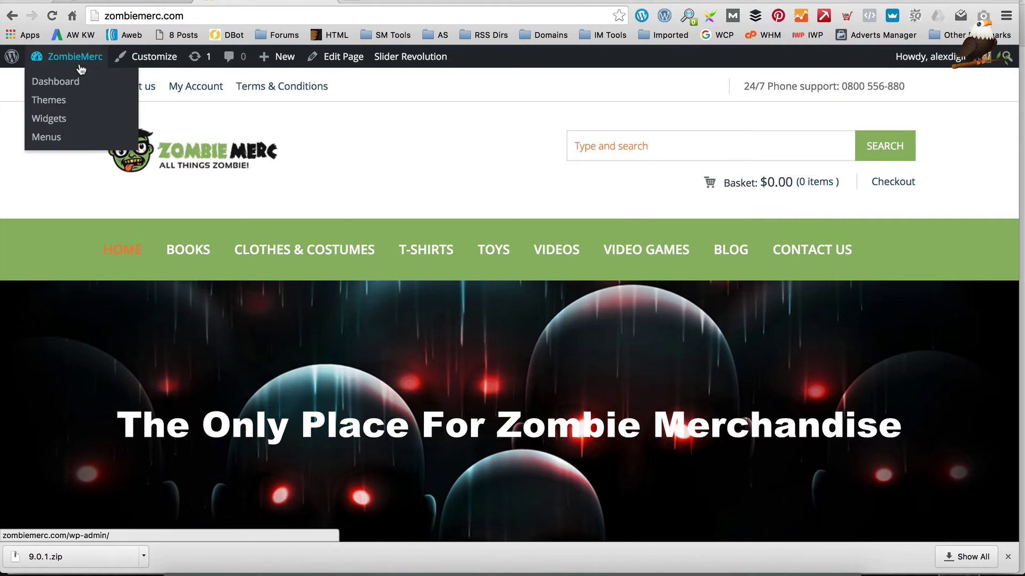
Step: Deactivate and delete the old WooZone 8.4.1.1 plugin from Installed Plugins
mouse_move(78, 64)
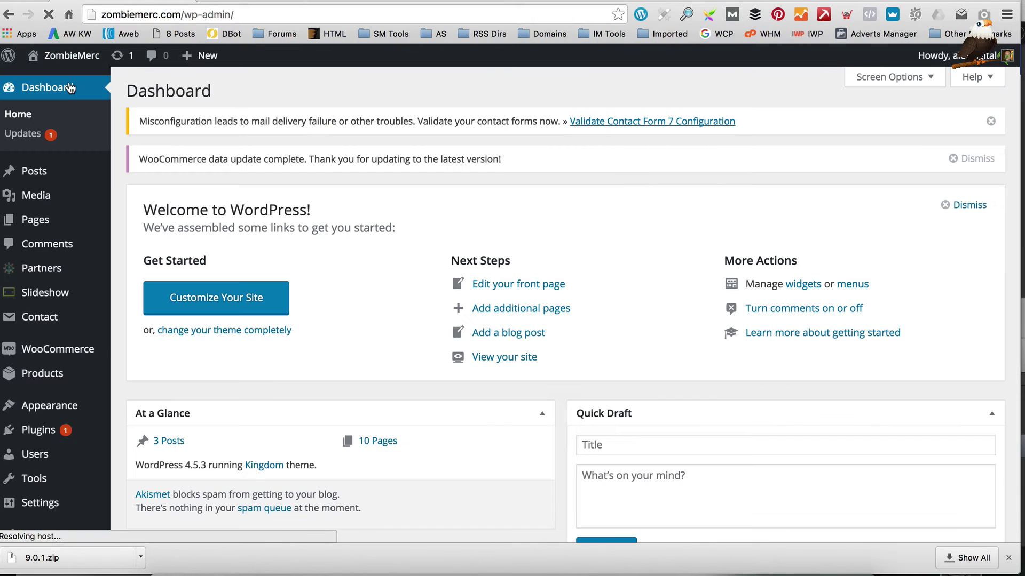
scroll(41, 330, "down", 6)
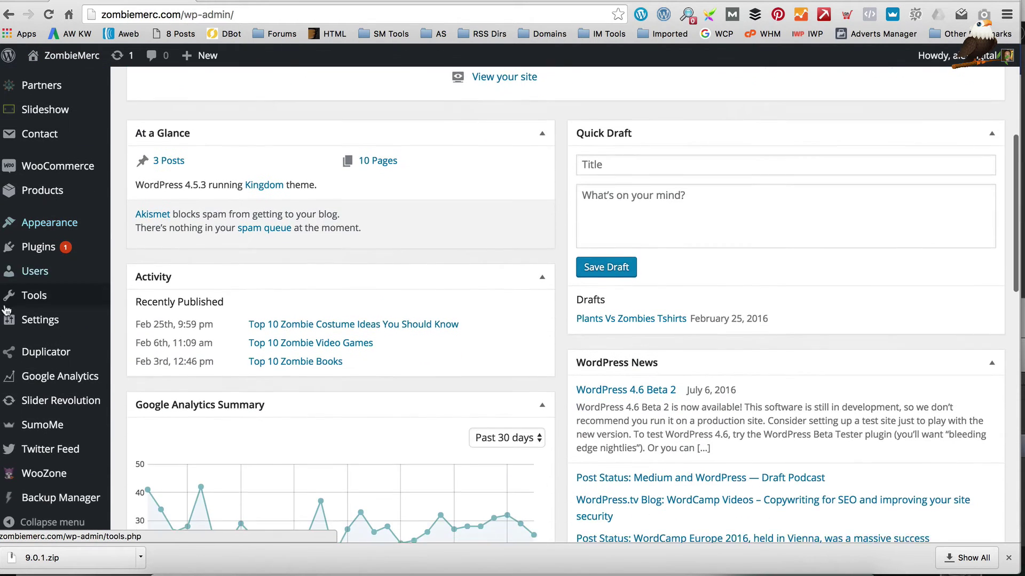
mouse_move(41, 331)
left_click(153, 250)
scroll(214, 265, "down", 10)
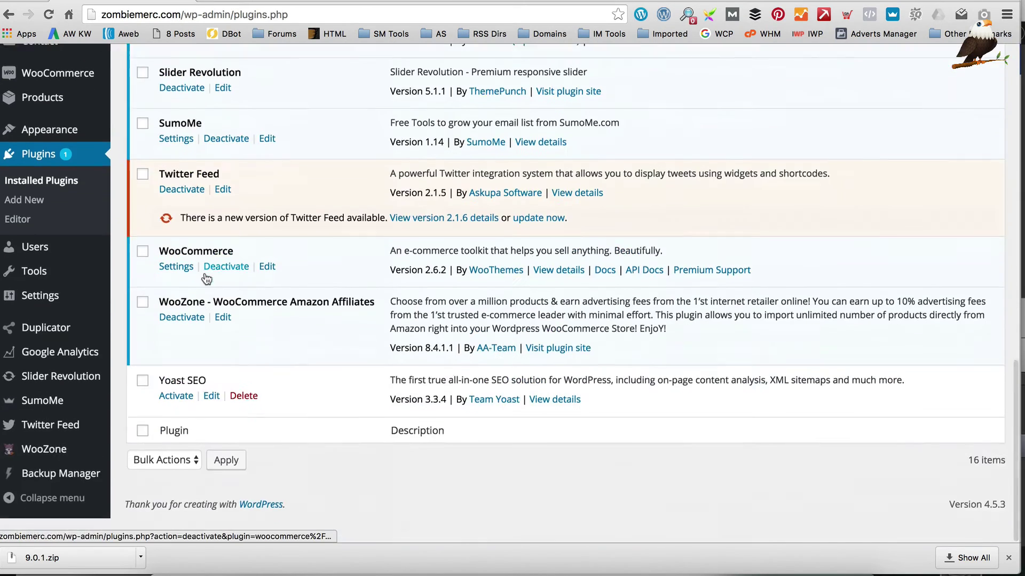
left_click(182, 342)
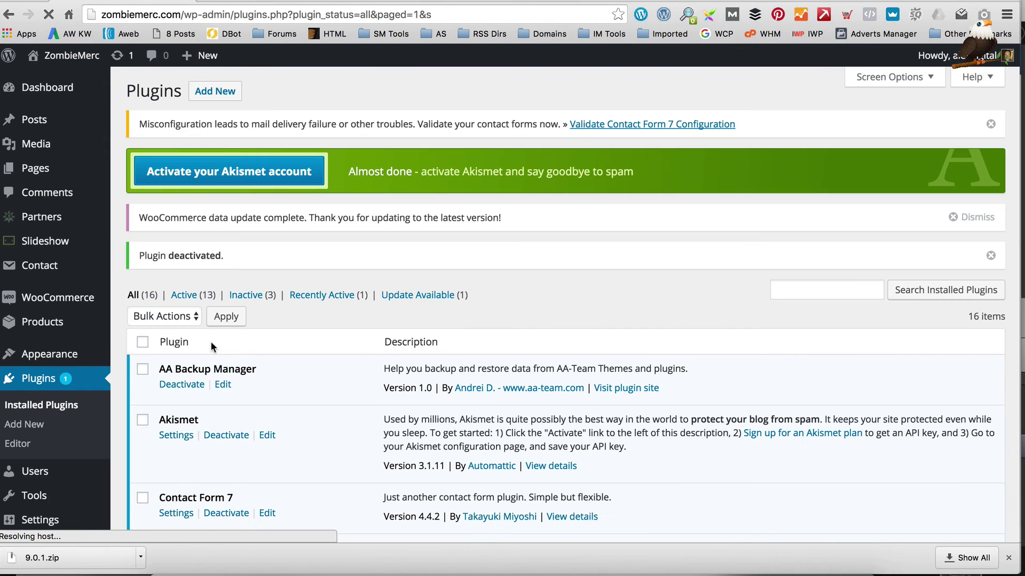
scroll(208, 342, "down", 10)
left_click(250, 342)
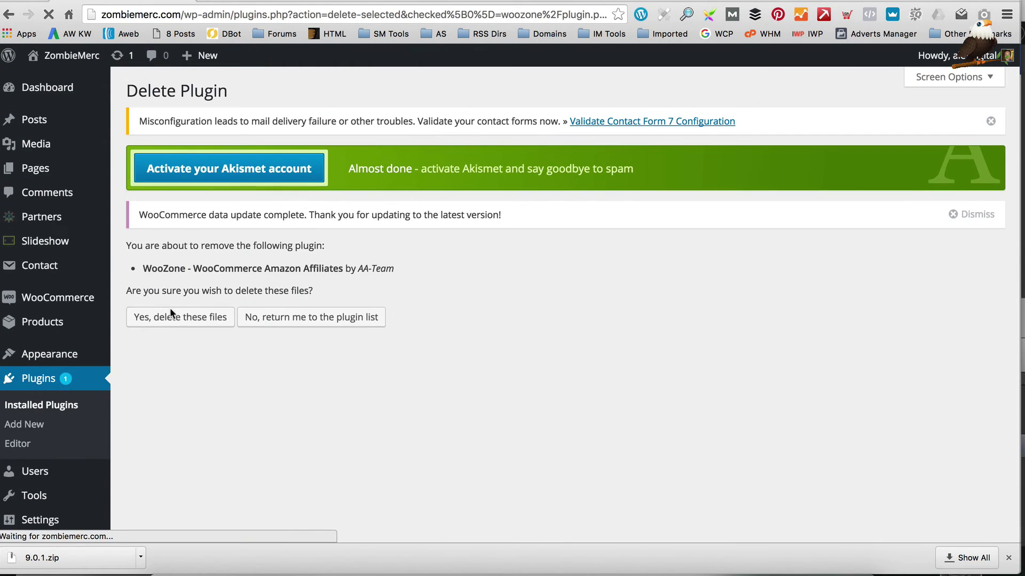
left_click(172, 317)
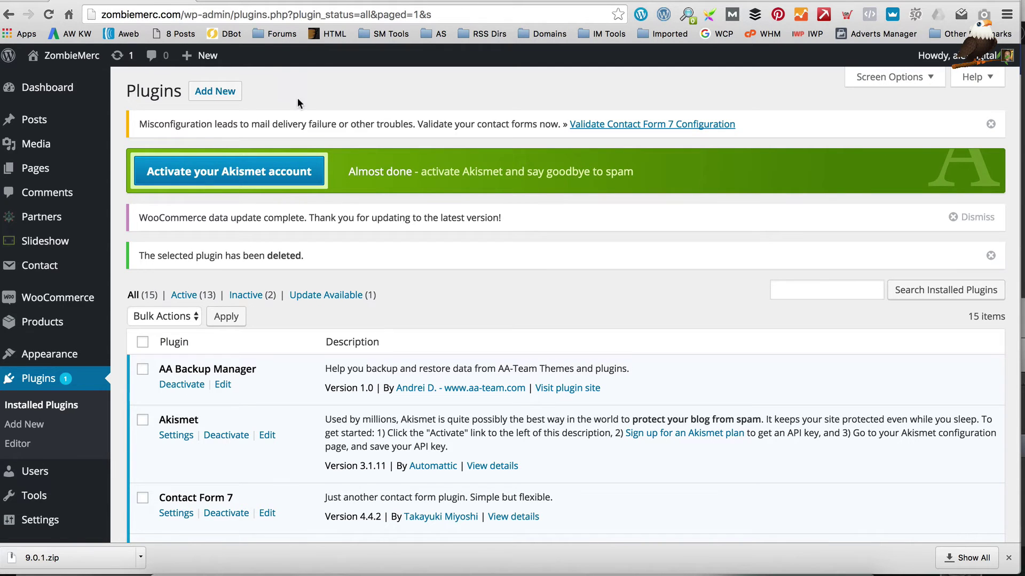
left_click(214, 91)
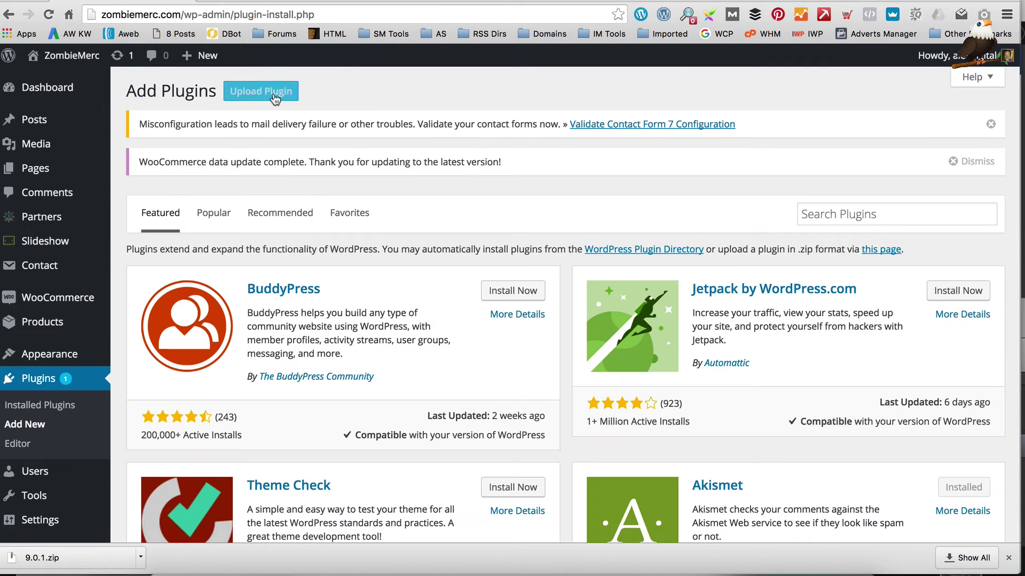
Step: Upload woozone.zip from Downloads/9.0.1 via Upload Plugin and install it
left_click(273, 97)
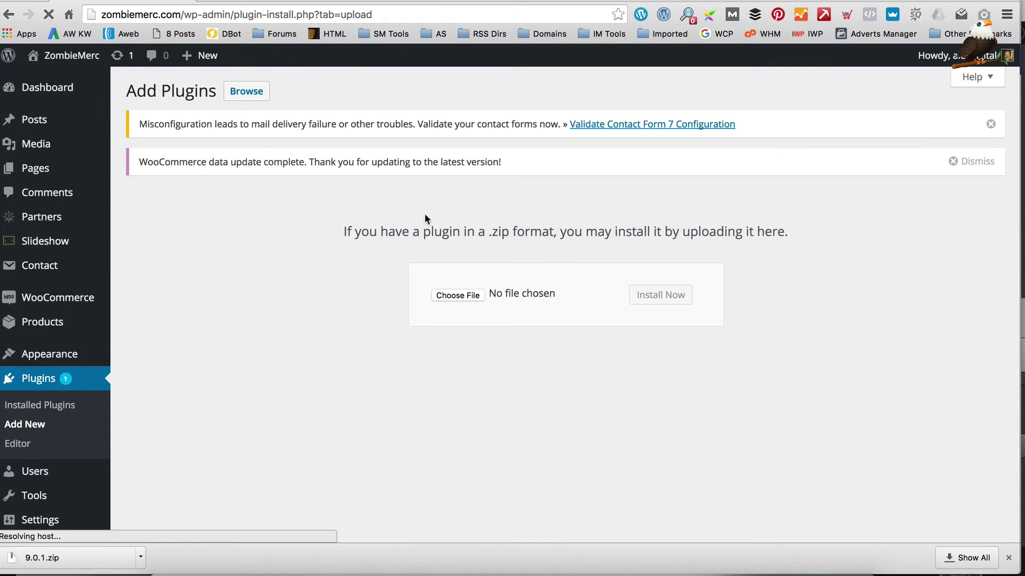
left_click(451, 294)
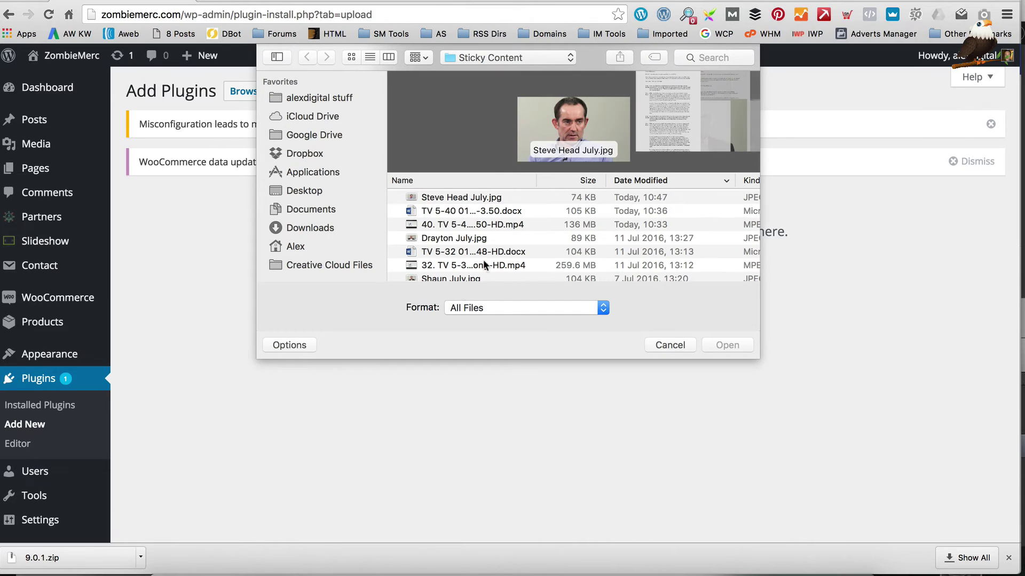
left_click(323, 209)
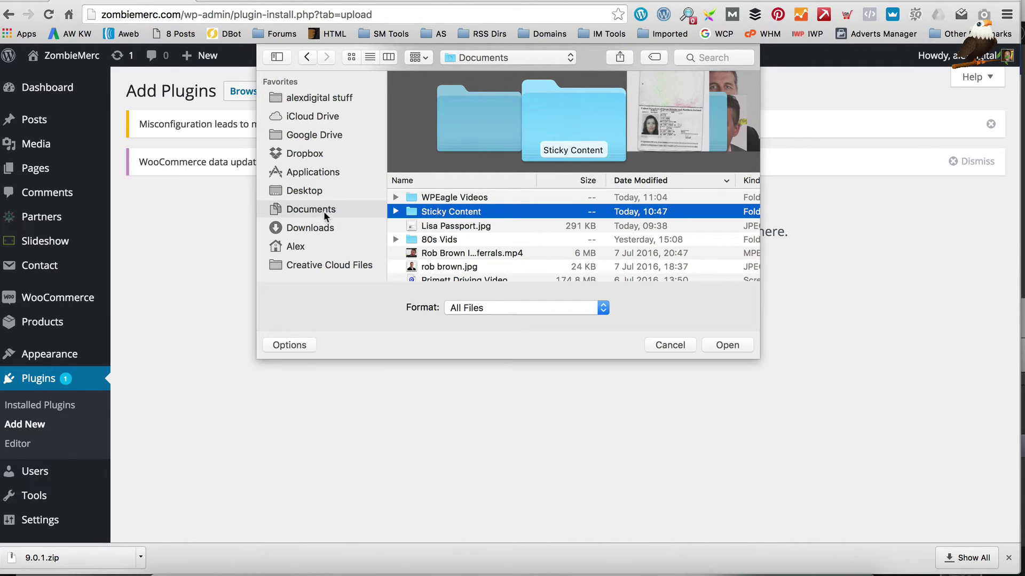
left_click(315, 227)
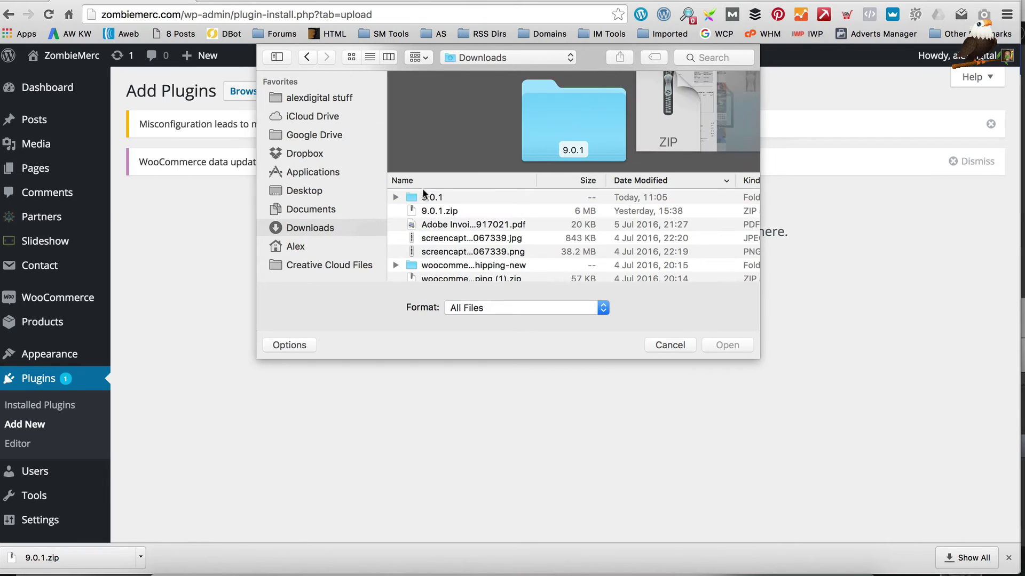
left_click(447, 198)
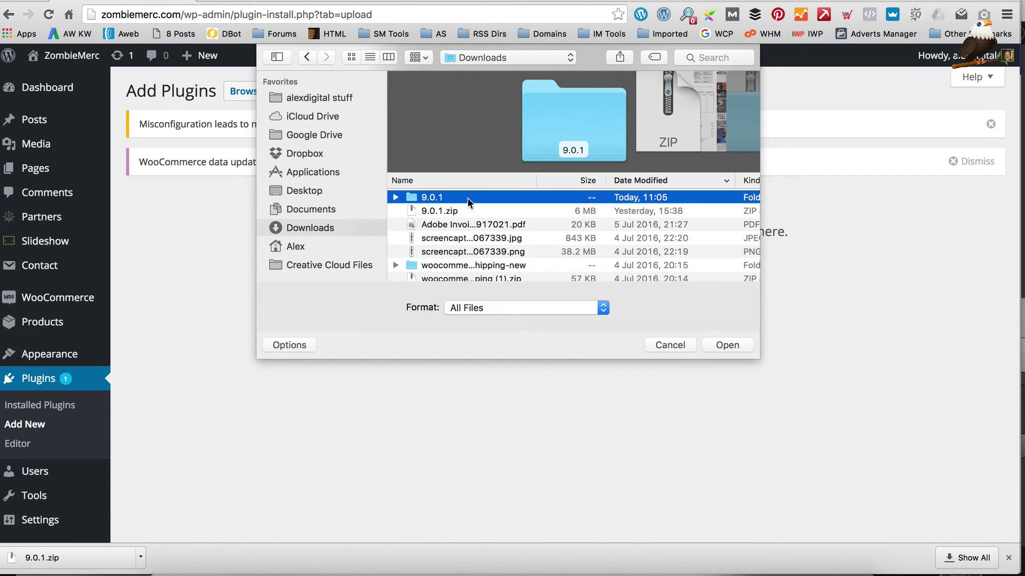
double_click(467, 198)
left_click(456, 211)
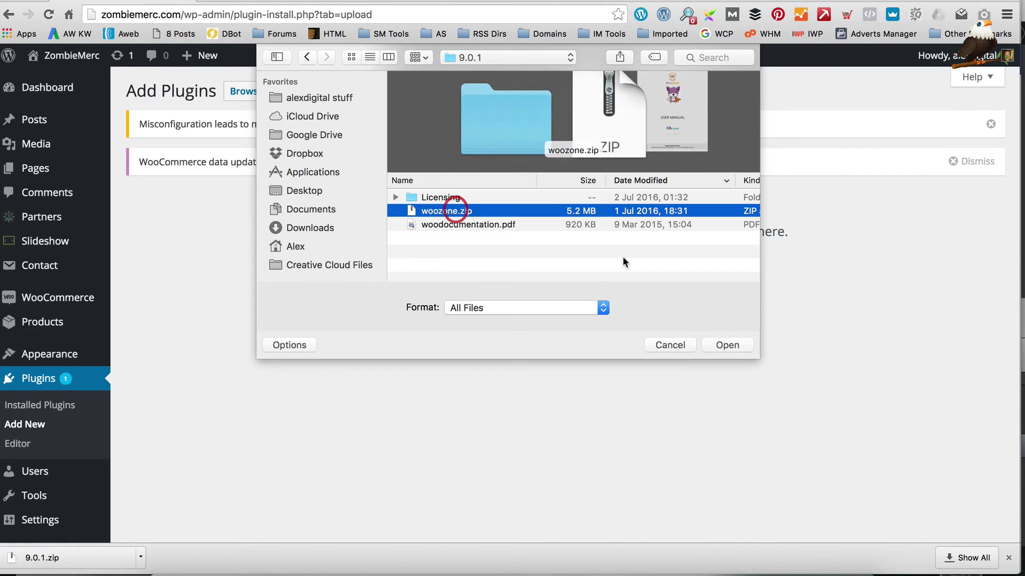
left_click(713, 344)
left_click(669, 300)
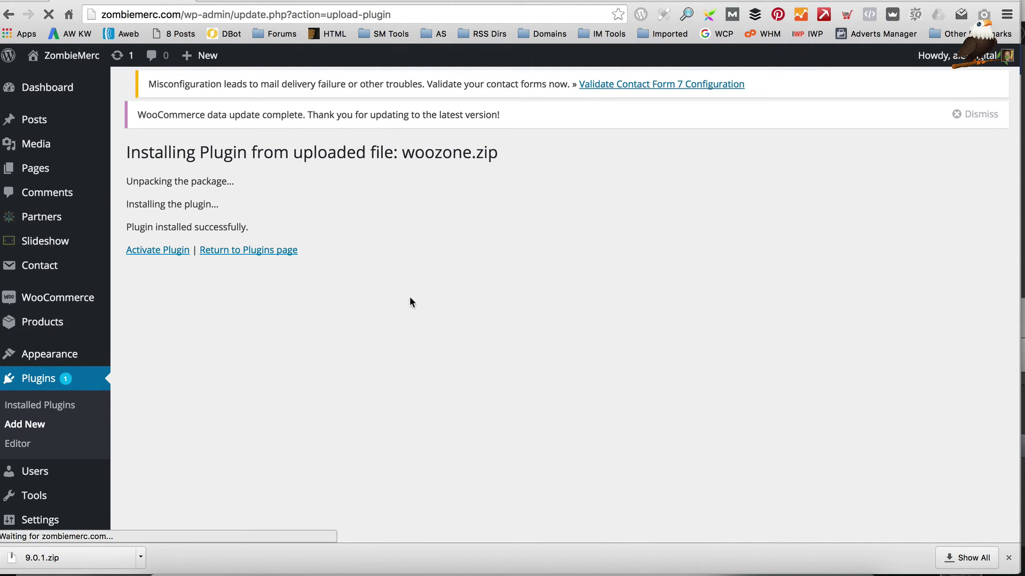
Step: Activate the newly installed WooZone 9.0.1 plugin
scroll(409, 296, "down", 1)
left_click(152, 235)
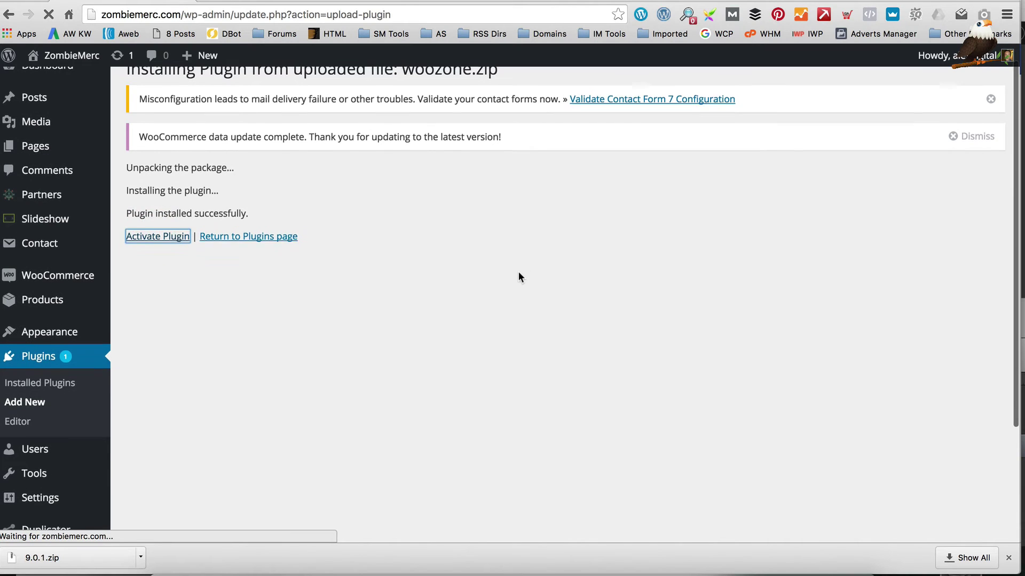
scroll(518, 277, "up", 1)
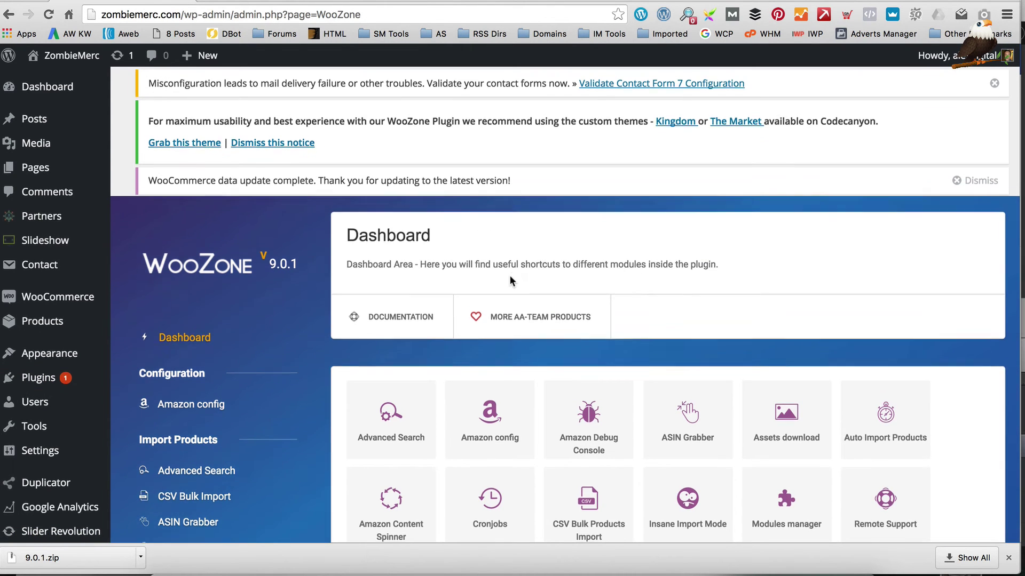
scroll(511, 275, "down", 6)
scroll(510, 278, "down", 5)
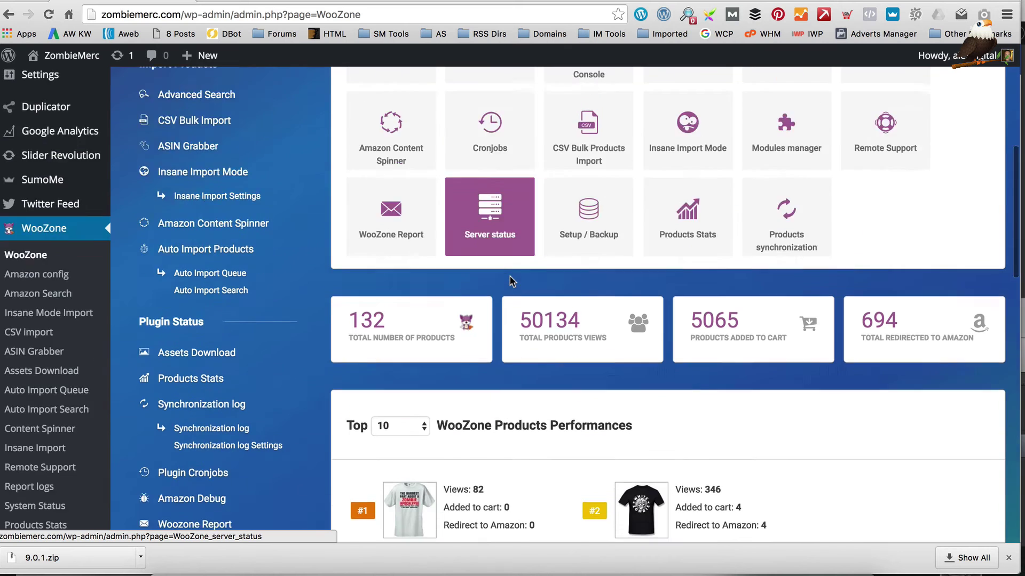
scroll(511, 278, "up", 11)
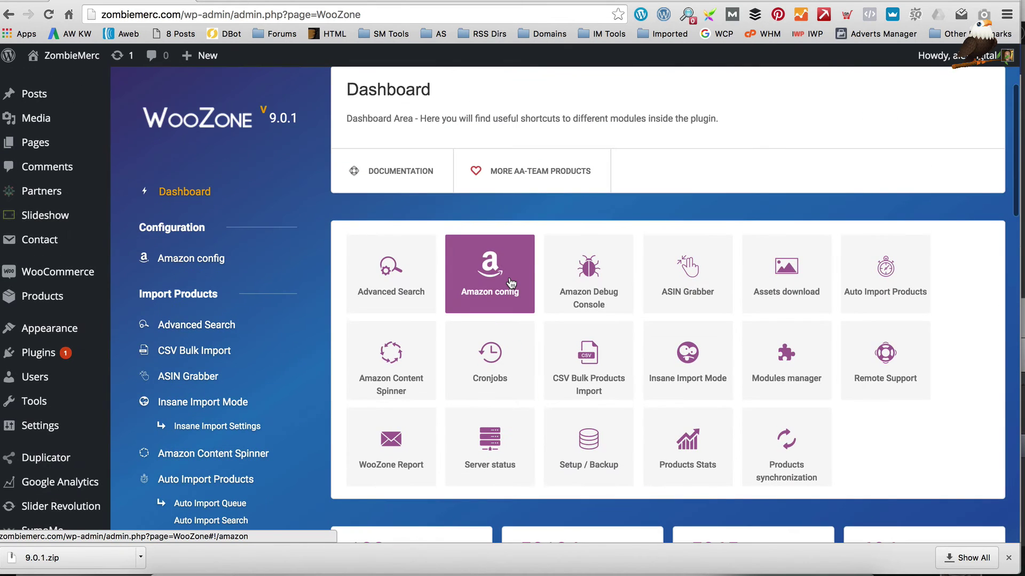
scroll(509, 277, "up", 3)
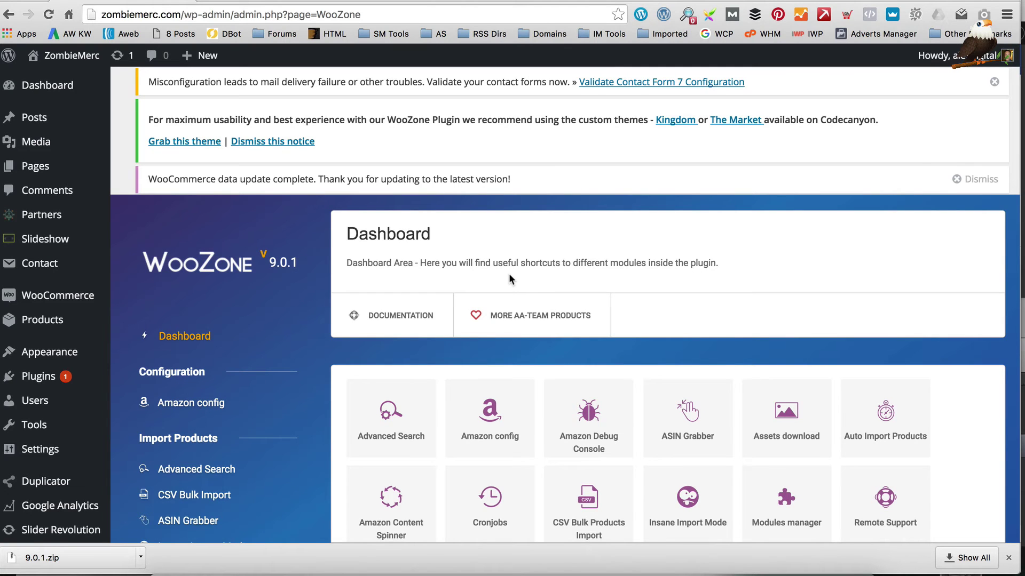
scroll(213, 402, "up", 1)
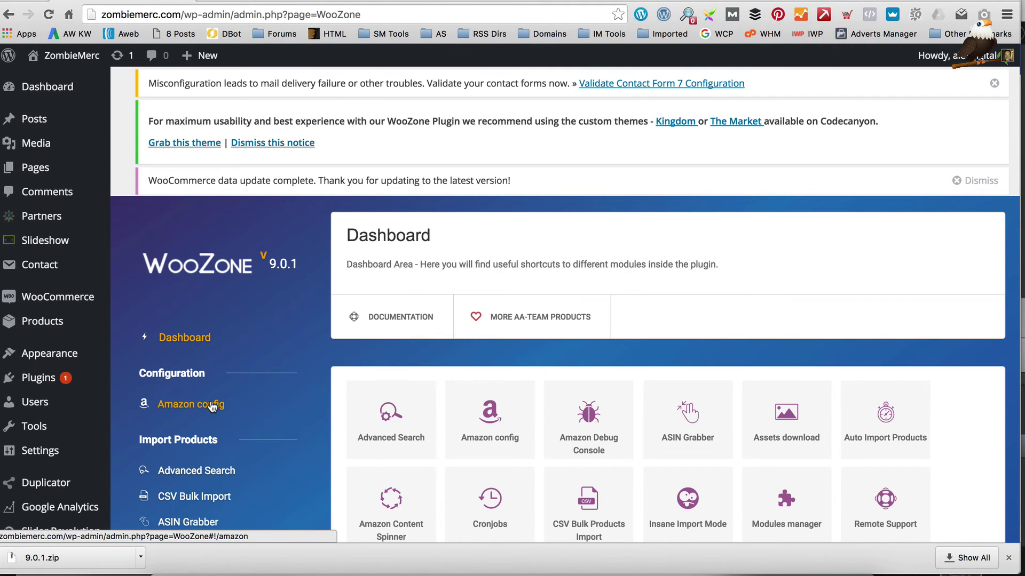
left_click(213, 405)
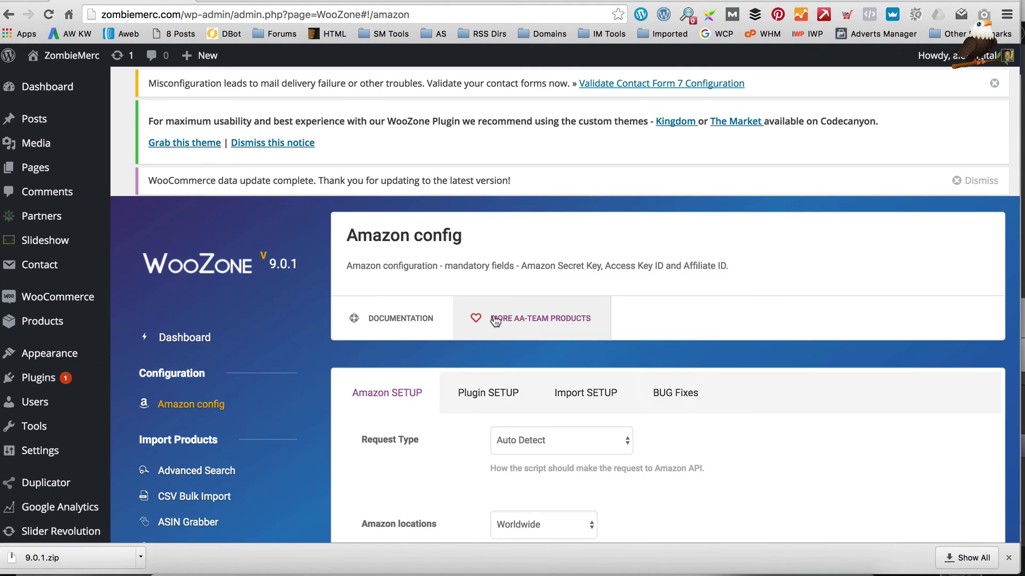
scroll(495, 320, "down", 5)
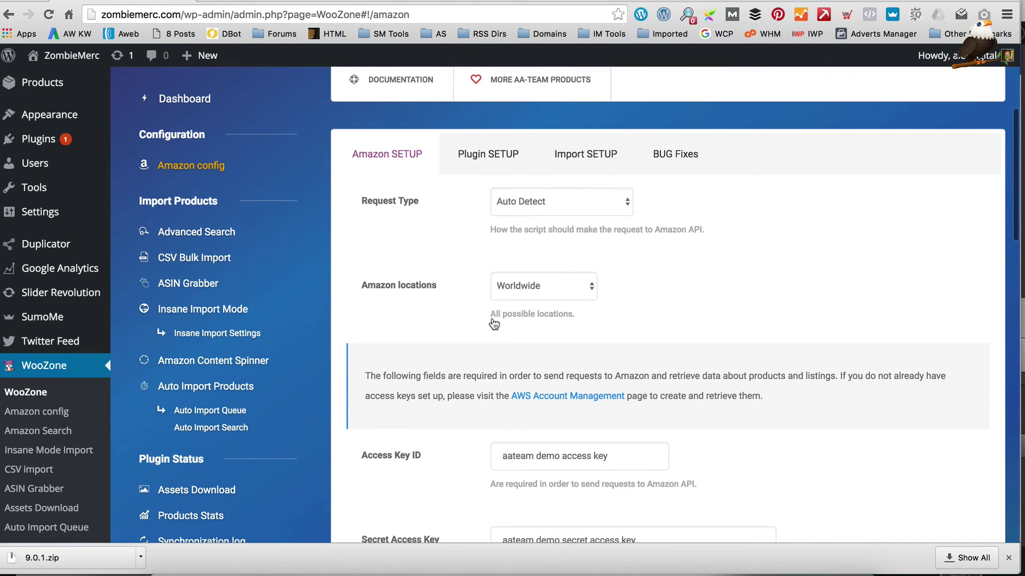
scroll(493, 323, "down", 2)
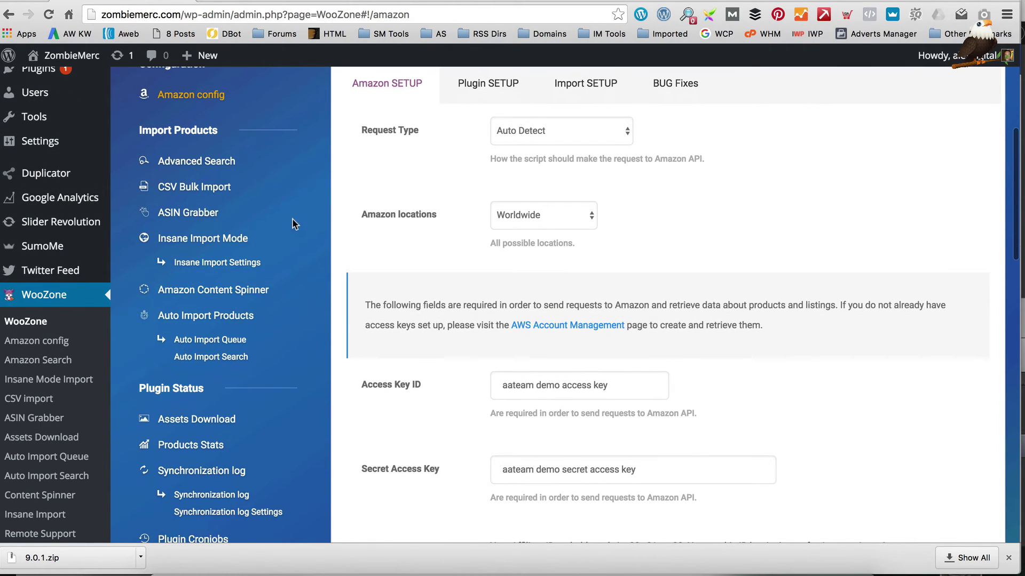
scroll(307, 223, "down", 15)
scroll(353, 238, "up", 13)
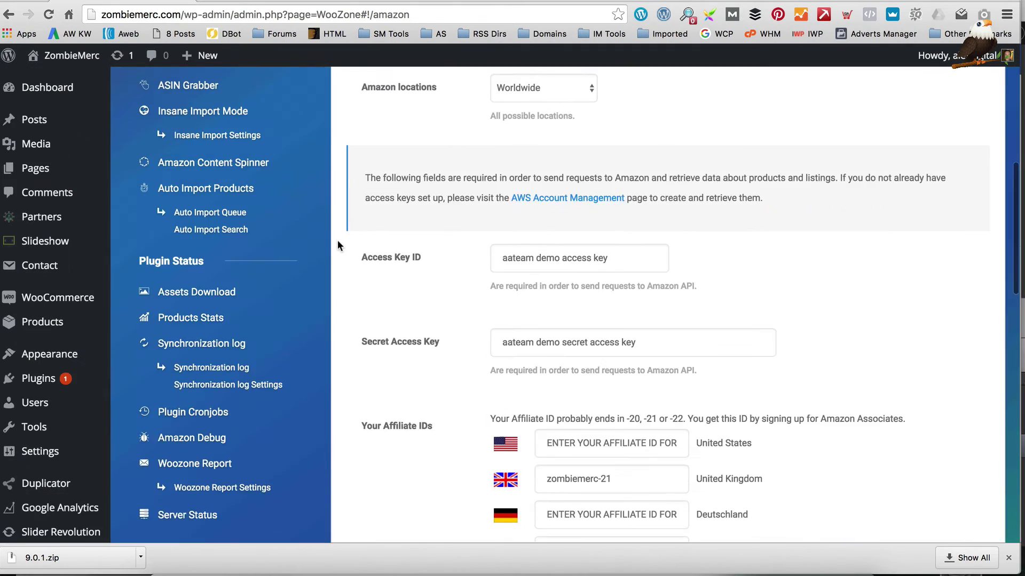
scroll(337, 241, "down", 4)
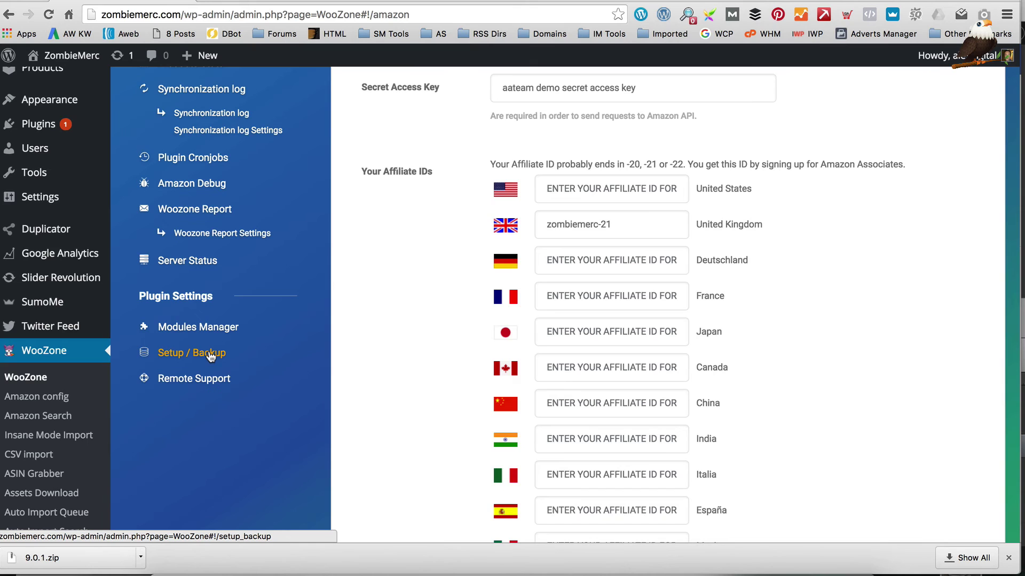
scroll(293, 345, "up", 12)
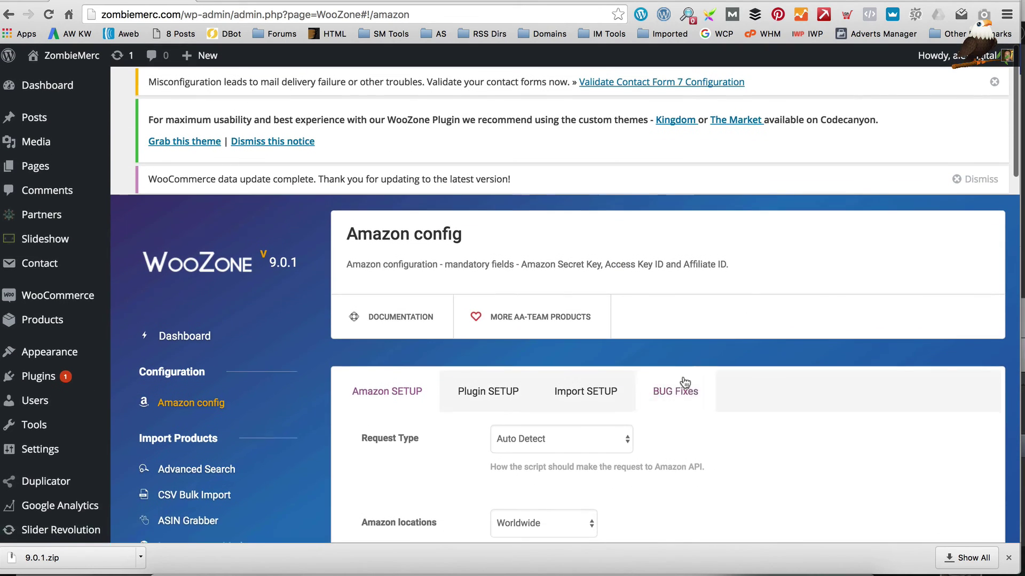
scroll(694, 374, "down", 1)
scroll(707, 358, "down", 2)
Step: Under BUG Fixes, choose 'Restore old version prior to 9.0 settings' and run DOIT NOW
left_click(691, 311)
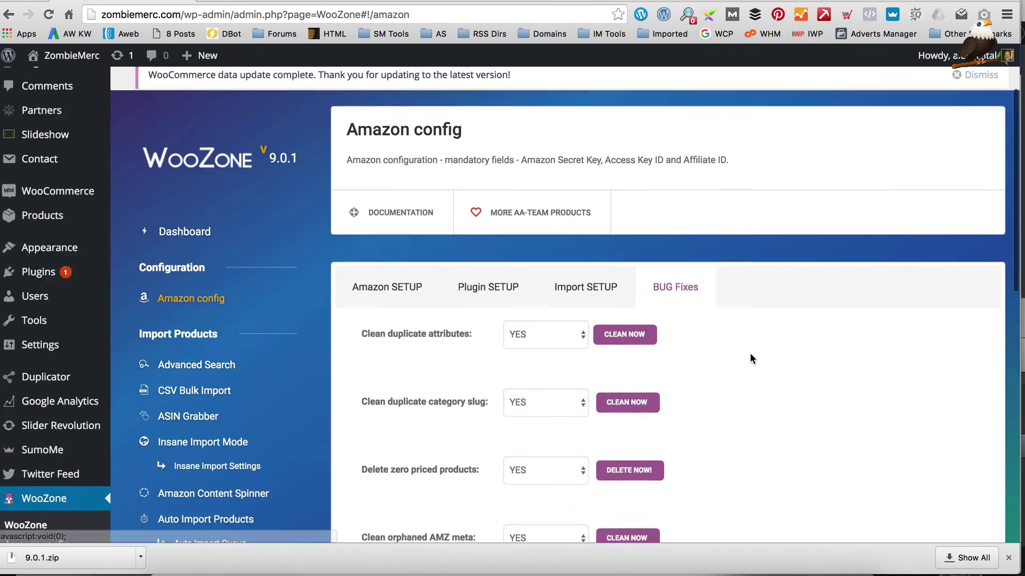
scroll(750, 353, "down", 10)
scroll(750, 357, "down", 3)
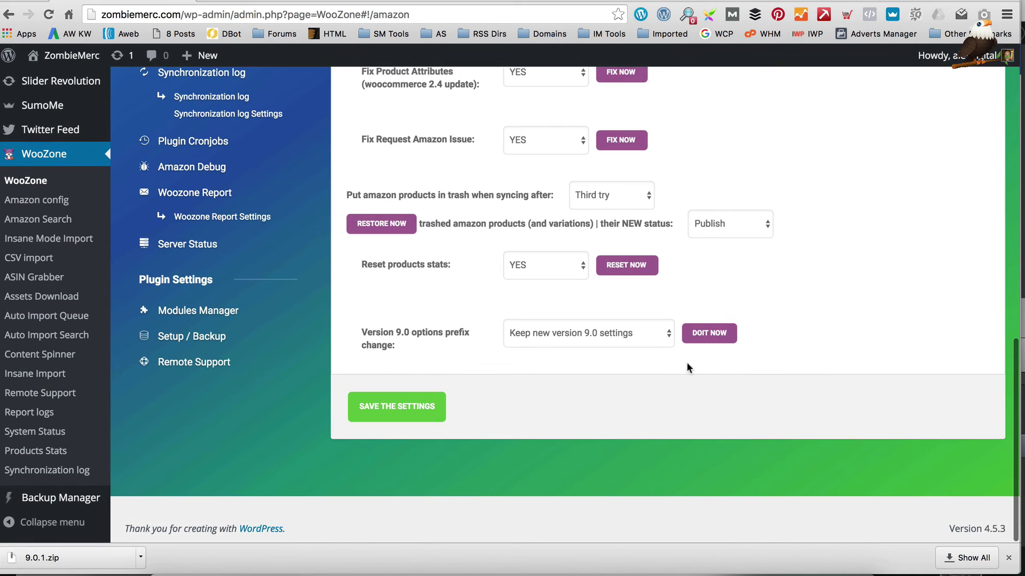
left_click(616, 334)
left_click(443, 316)
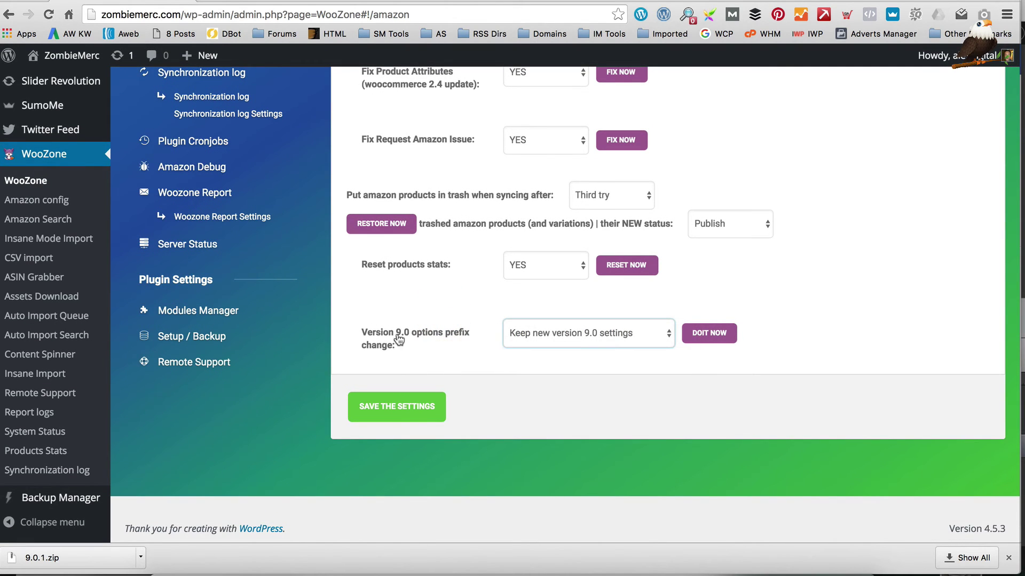
left_click(555, 327)
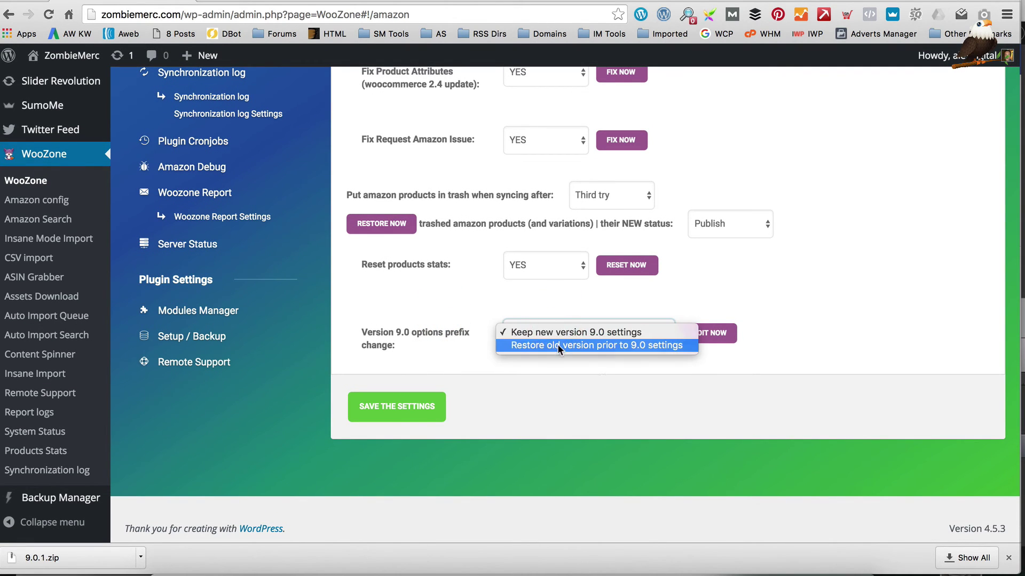
left_click(556, 346)
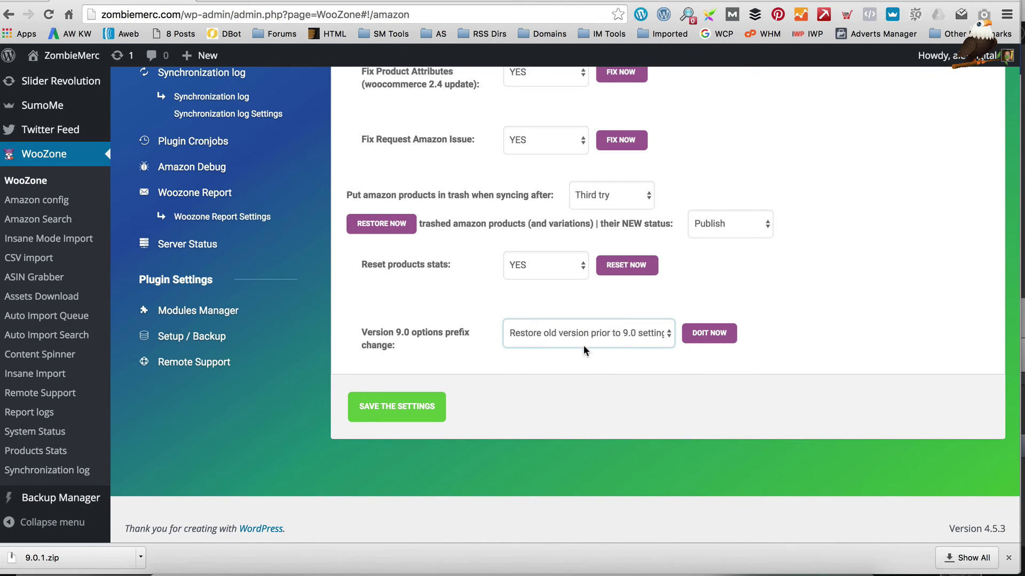
left_click(704, 335)
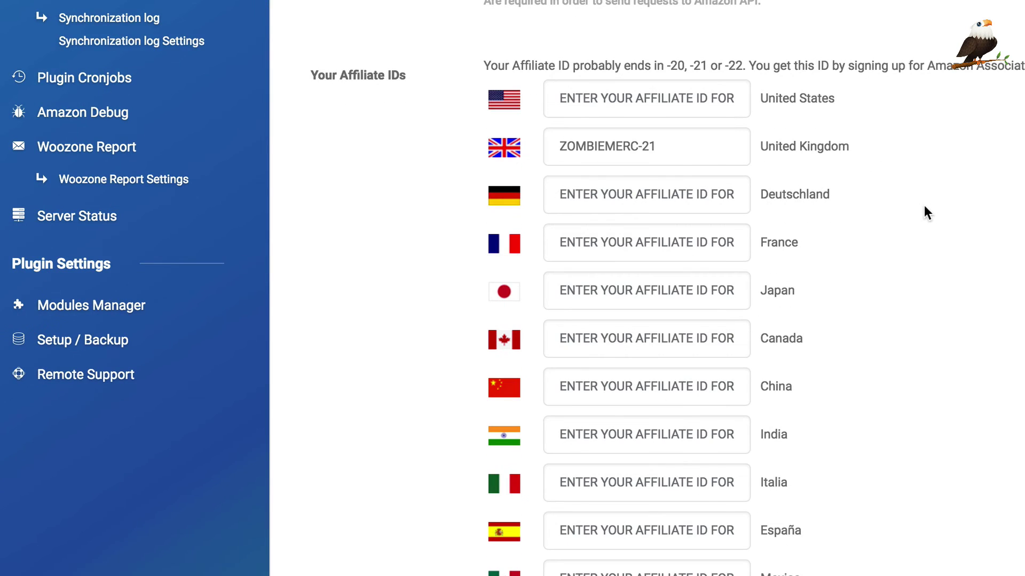
Step: Check the restored affiliate IDs, then scroll the ZombieMerc homepage to Featured Products
scroll(924, 206, "up", 3)
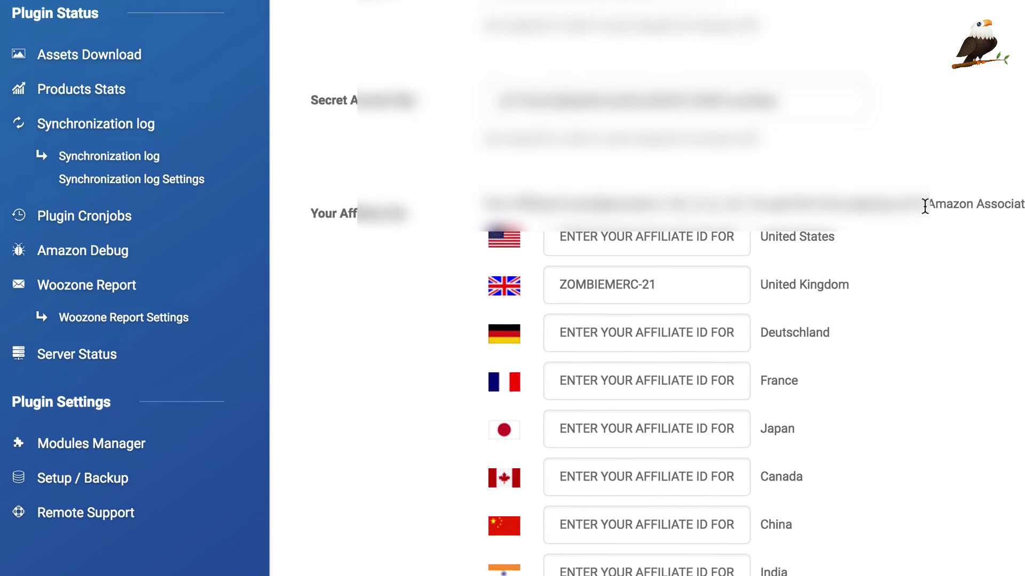
scroll(924, 205, "up", 1)
scroll(894, 230, "up", 1)
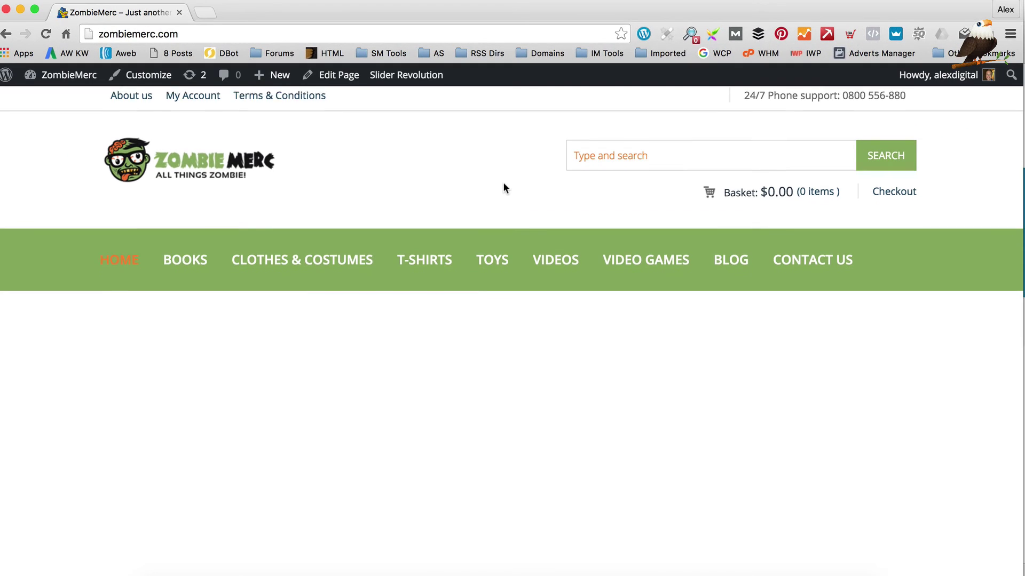
scroll(503, 184, "down", 2)
scroll(503, 186, "down", 10)
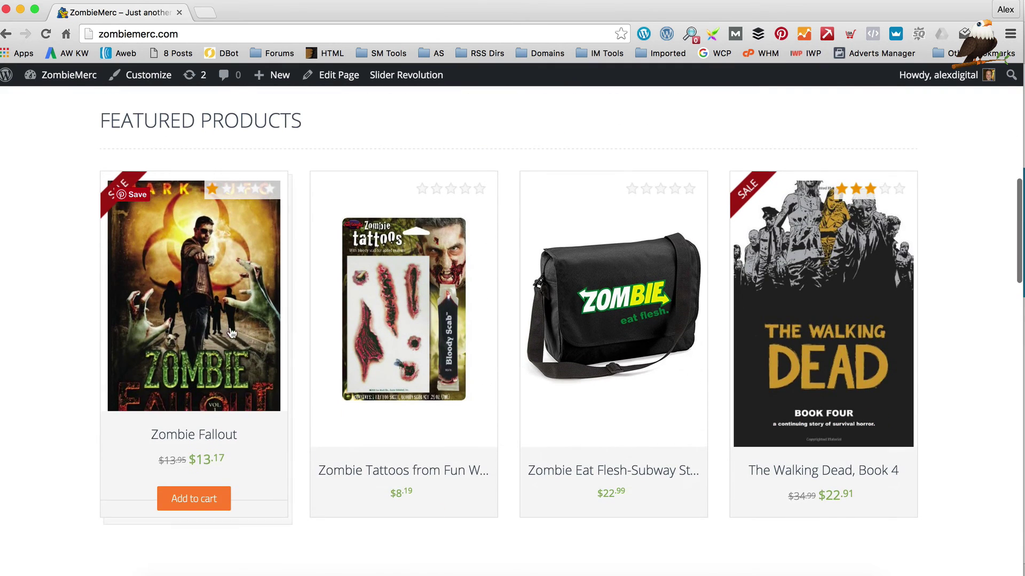
Step: Add The Walking Dead, Book 4 ($22.91) to the cart, view it, and proceed to checkout
scroll(193, 312, "up", 1)
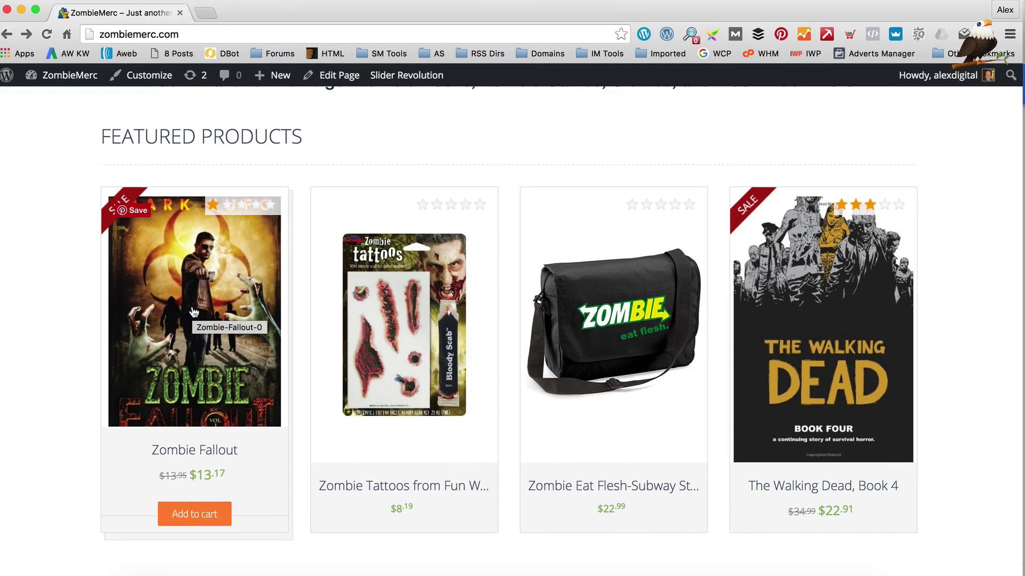
left_click(848, 332)
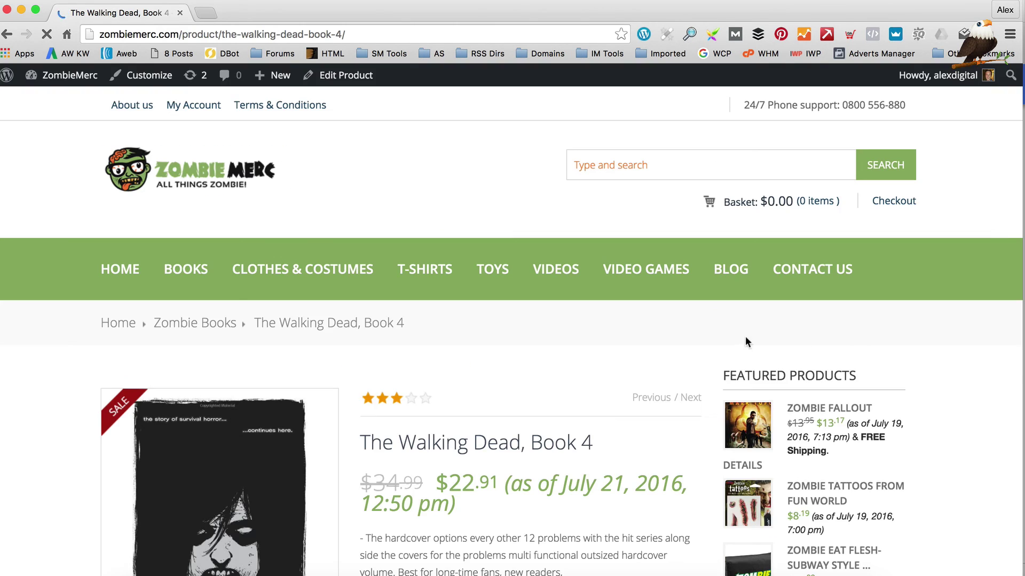
scroll(745, 336, "down", 6)
left_click(521, 412)
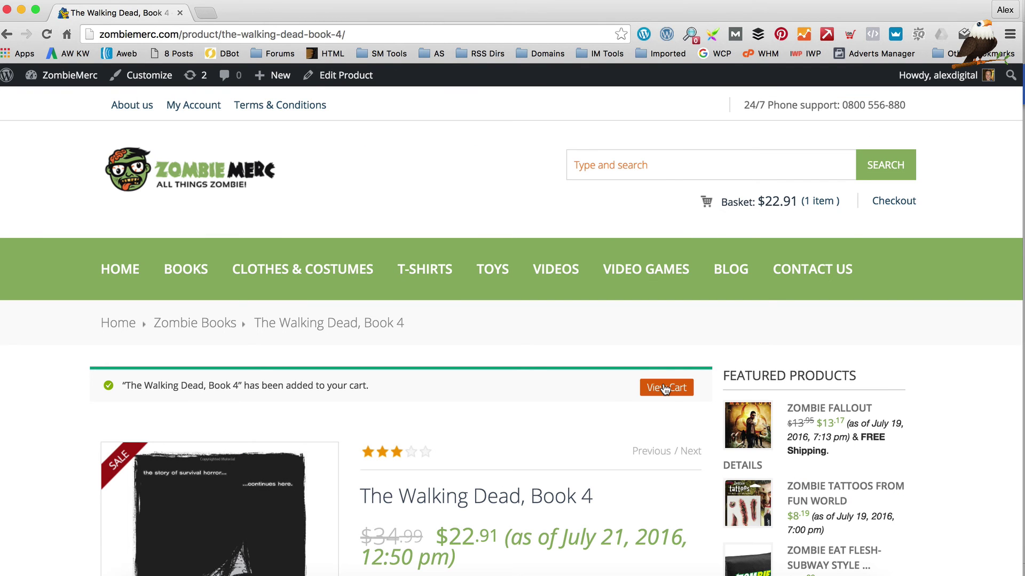
left_click(665, 388)
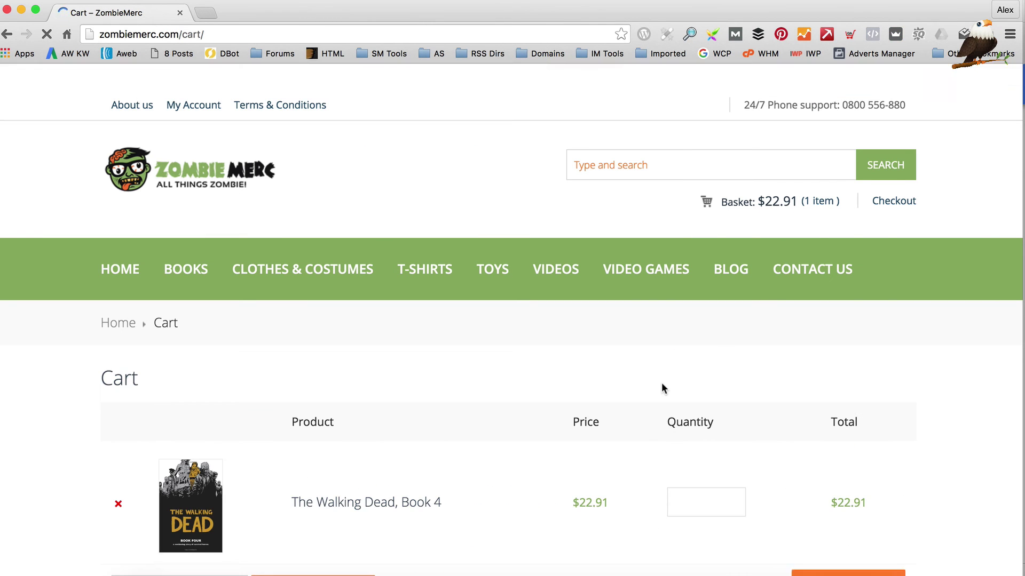
scroll(718, 353, "down", 5)
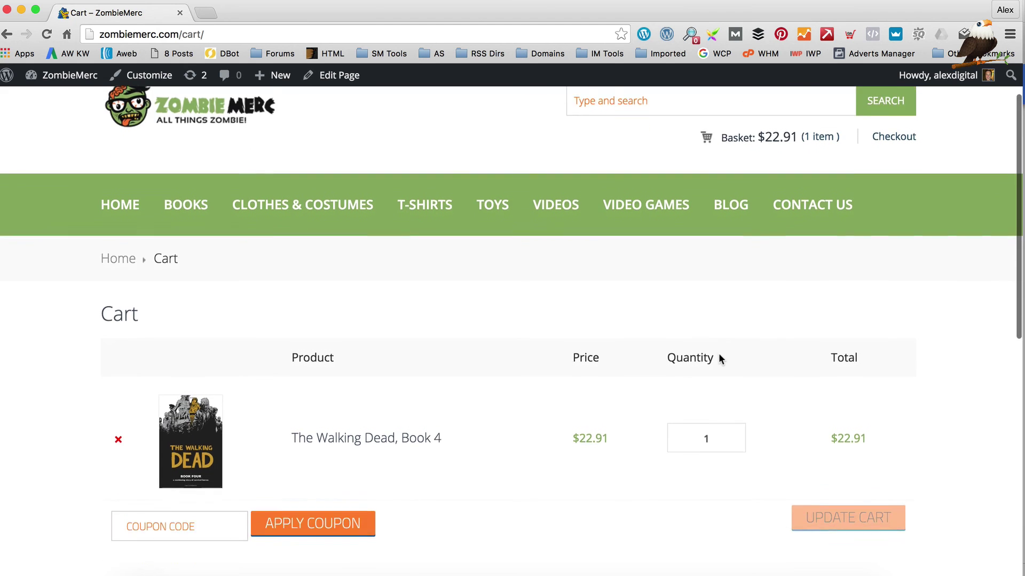
scroll(718, 353, "down", 1)
left_click(663, 490)
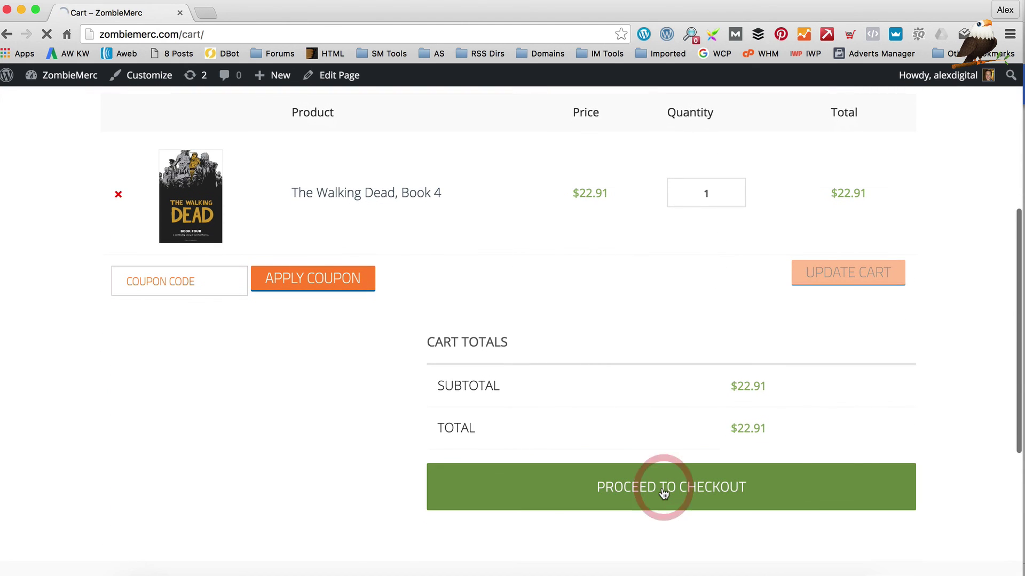